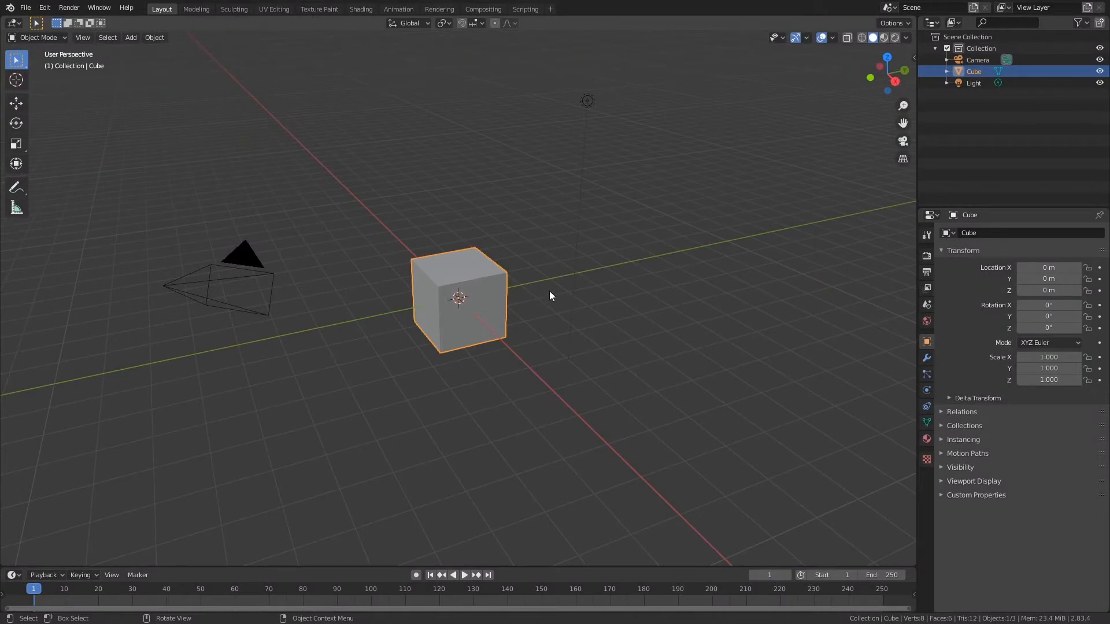
mouse_move(532, 313)
middle_mouse_down()
mouse_move(535, 288)
mouse_move(526, 291)
middle_mouse_up()
middle_click_drag(525, 353, 504, 299, "ctrl")
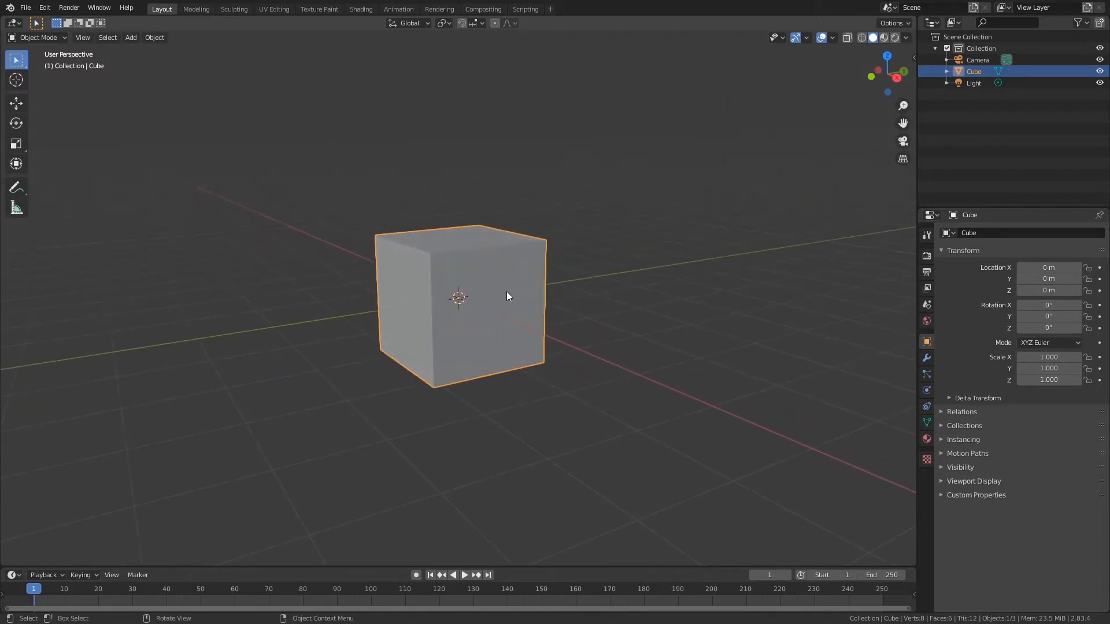
middle_click_drag(497, 290, 470, 281)
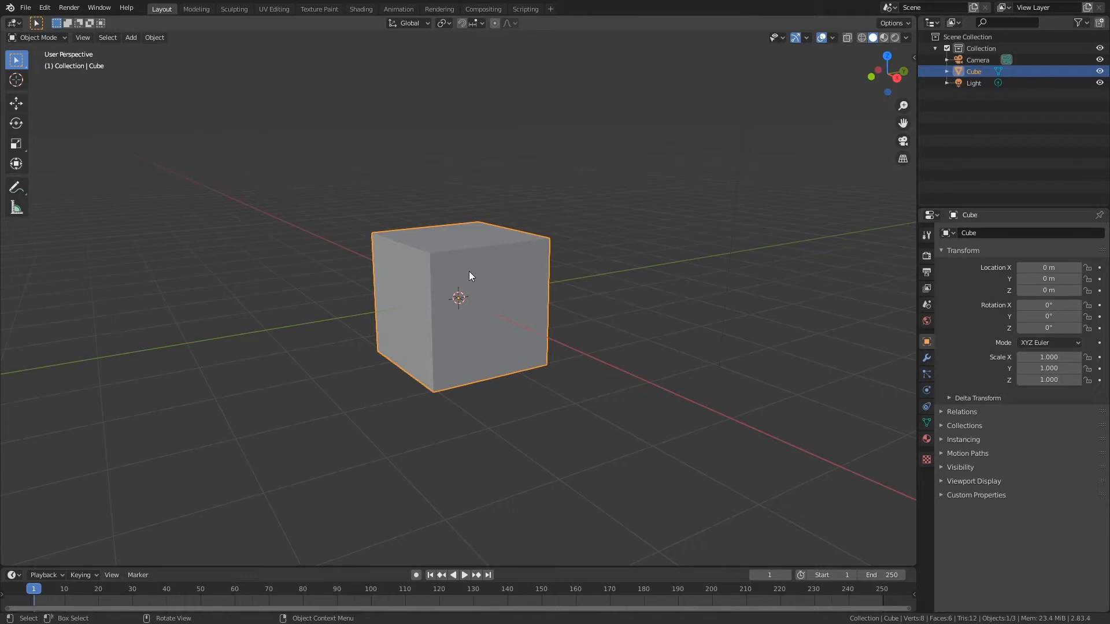
mouse_move(470, 270)
middle_mouse_down()
mouse_move(490, 291)
mouse_move(480, 274)
middle_mouse_up()
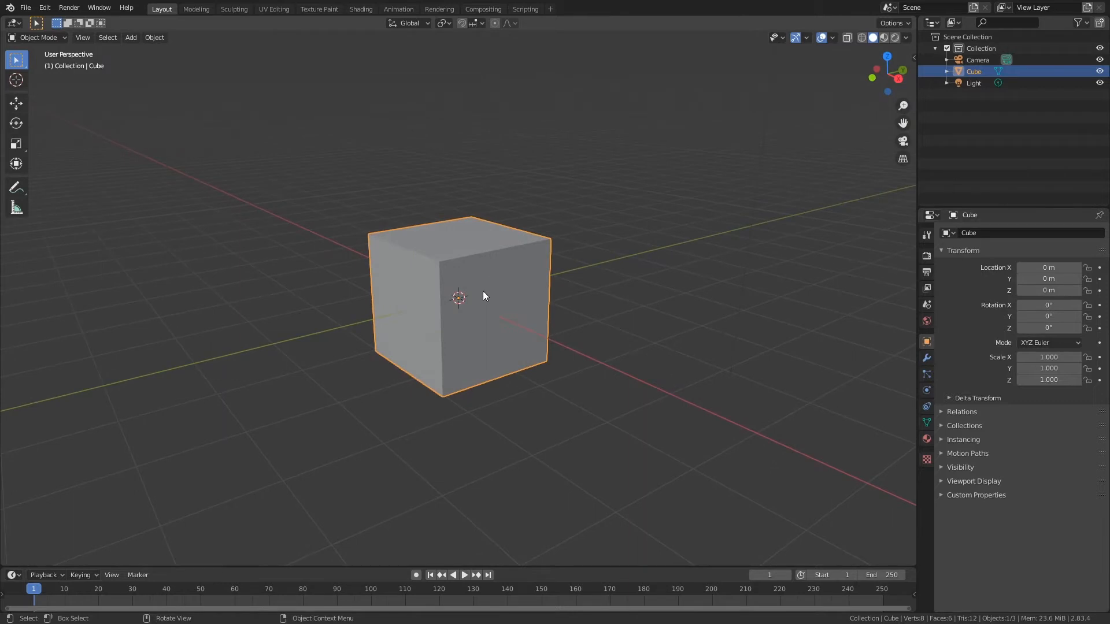
mouse_move(481, 291)
middle_mouse_down()
mouse_move(513, 294)
mouse_move(484, 288)
mouse_move(492, 291)
middle_mouse_up()
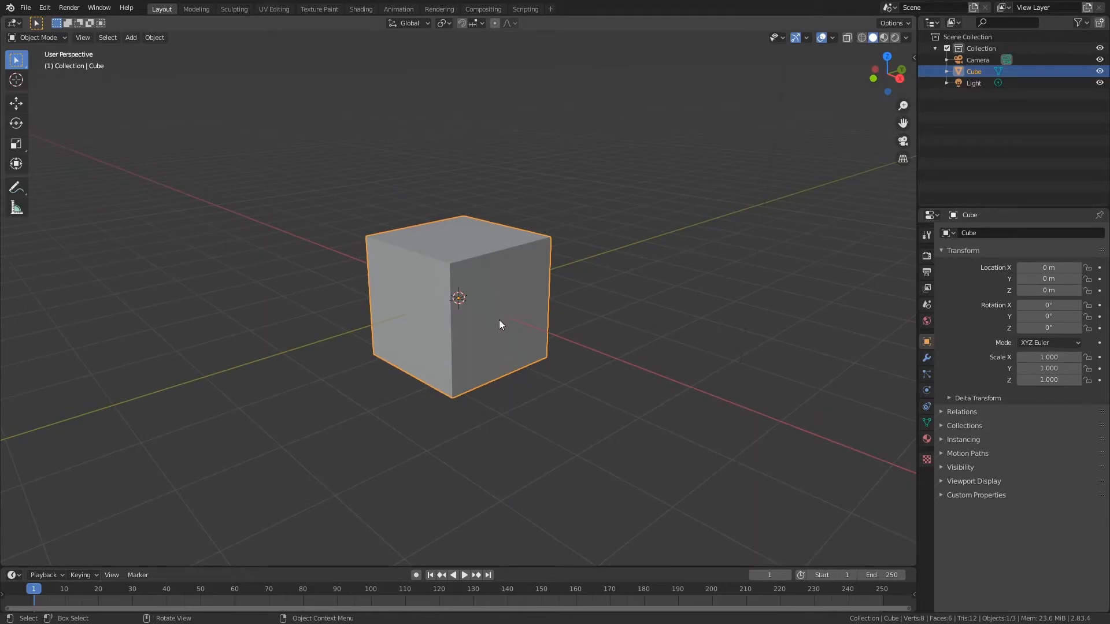
middle_click_drag(515, 344, 503, 311)
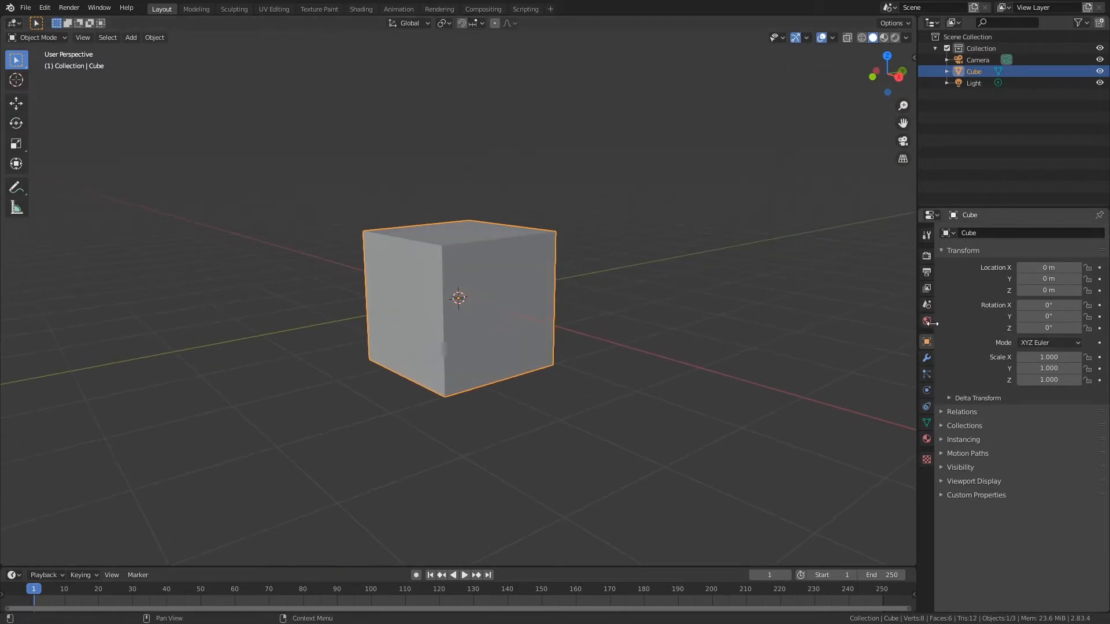
- Open the cube's material settings and change the Principled BSDF base color to bright red
left_click(928, 440)
left_click_drag(927, 273, 531, 285)
left_click(927, 438)
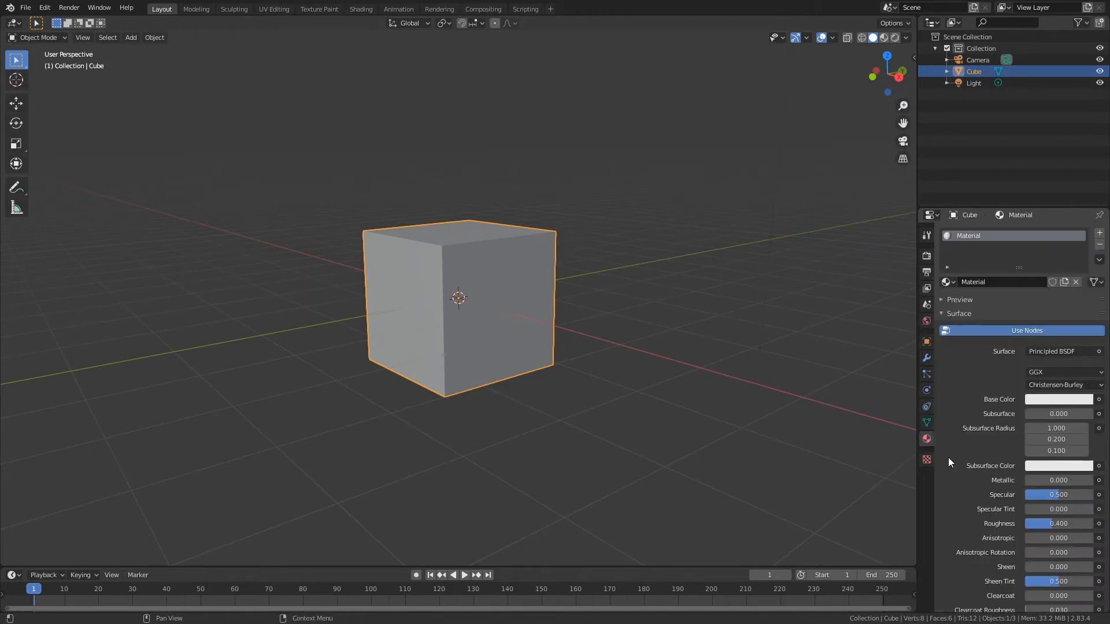
scroll(985, 453, "down", 3)
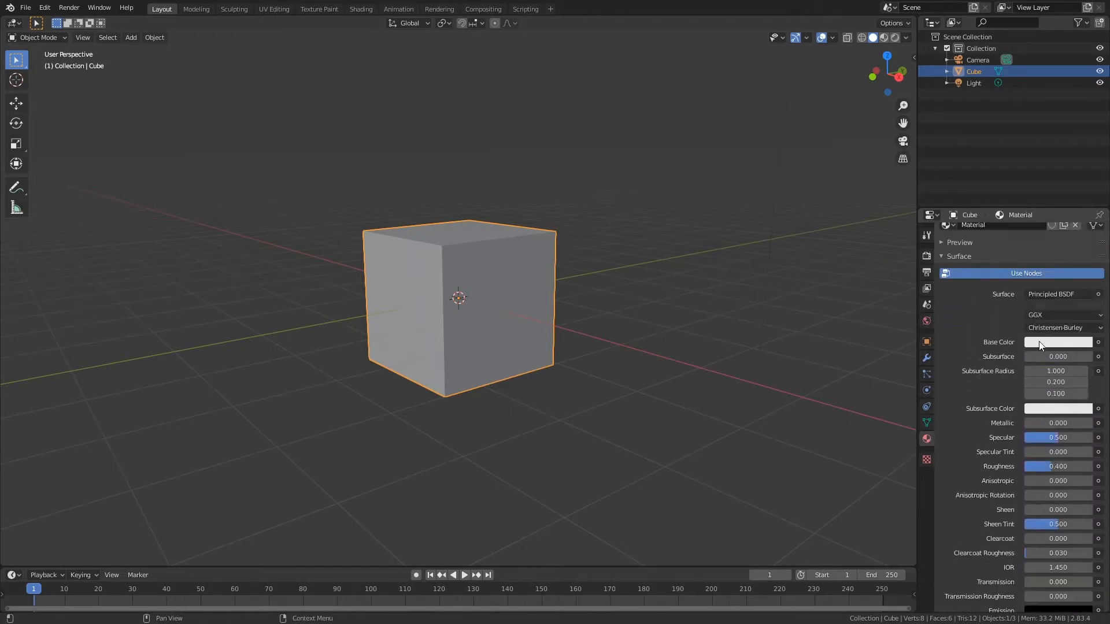
left_click(1040, 342)
left_click(1028, 227)
left_click_drag(1028, 227, 1021, 252)
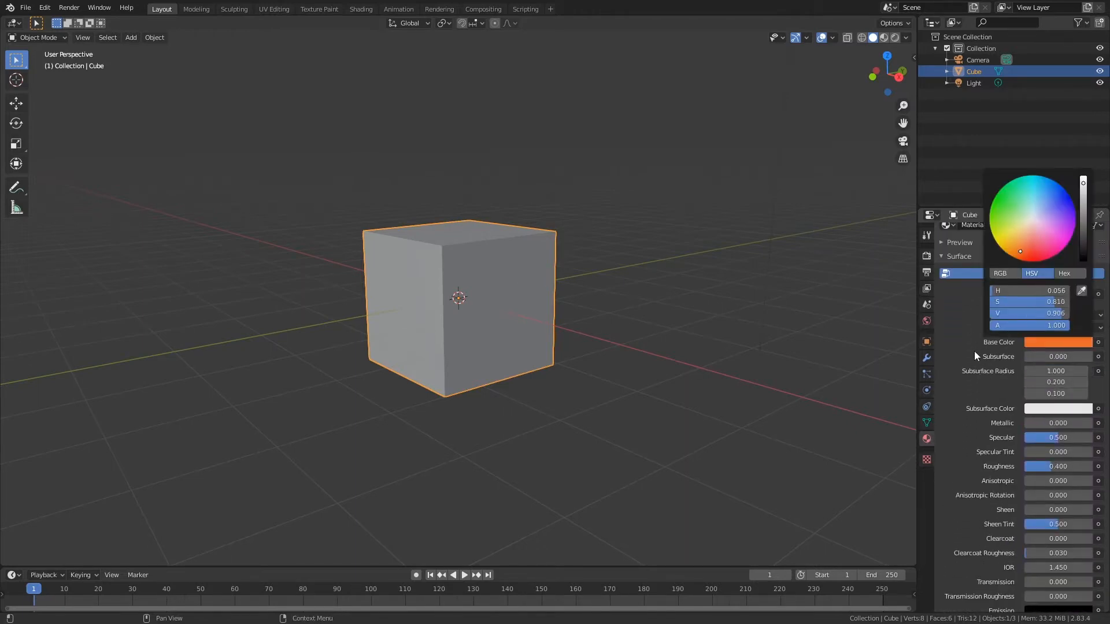
left_click(1040, 342)
left_click(1025, 261)
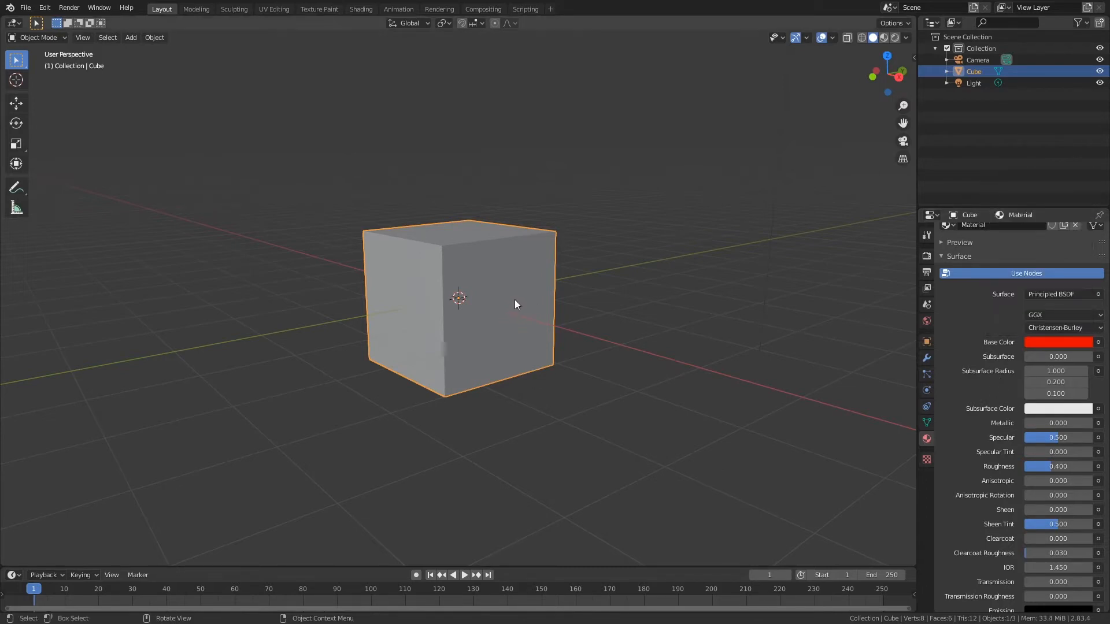
- Preview the cube's material color in Material Preview and Rendered viewport shading
left_click(884, 37)
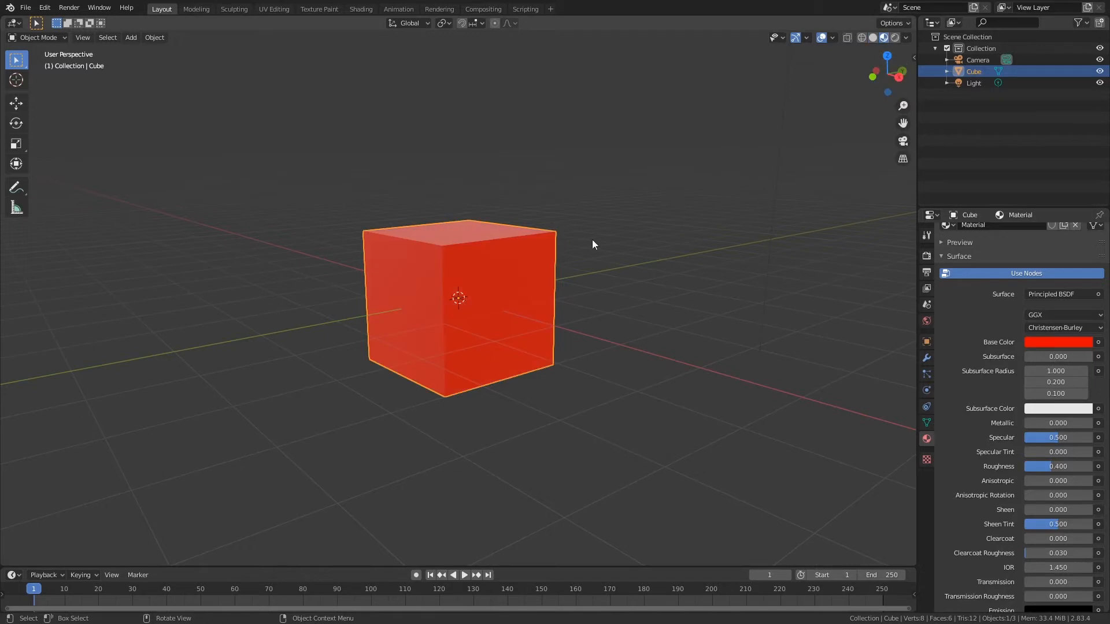
mouse_move(542, 268)
middle_mouse_down()
mouse_move(612, 266)
mouse_move(605, 280)
middle_mouse_up()
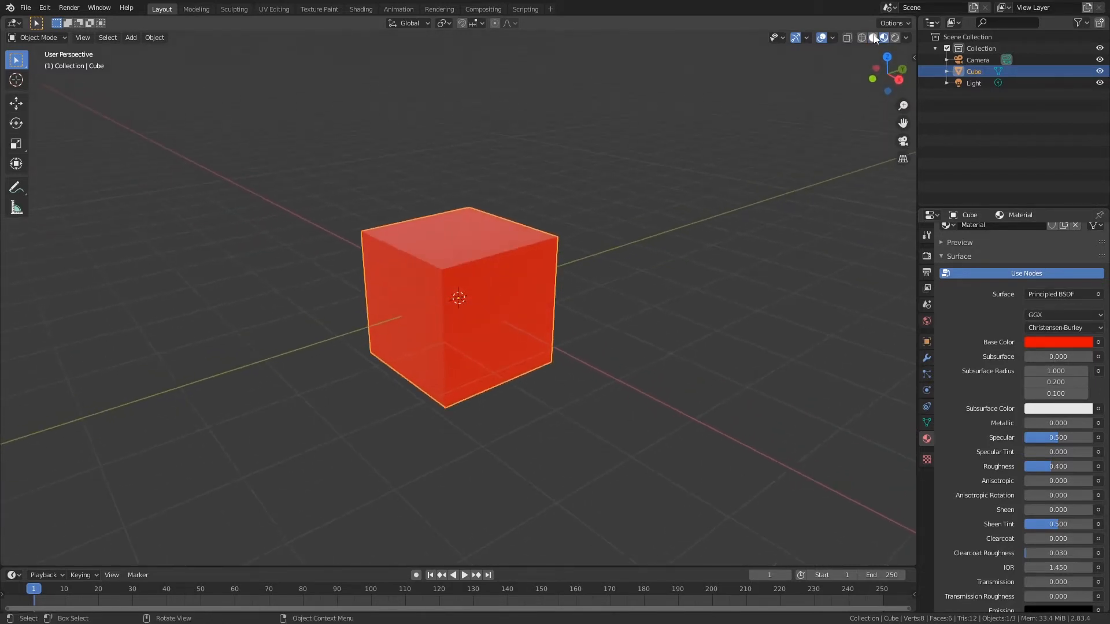
left_click(895, 38)
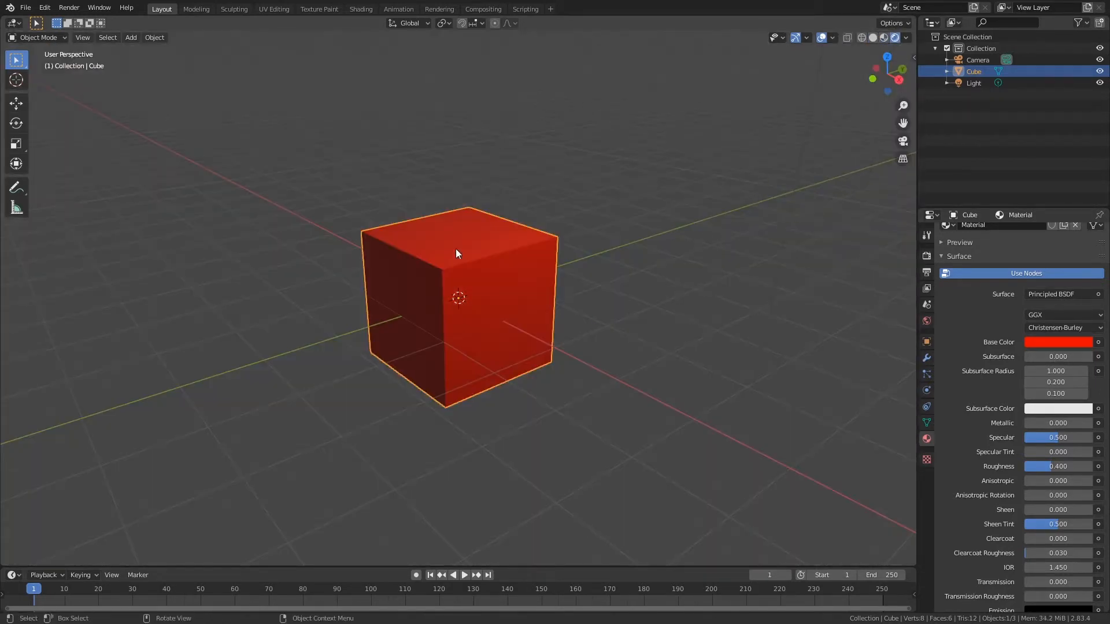
- Undo the base color changes and return the viewport to Solid shading
key("ctrl+z")
key("ctrl+z")
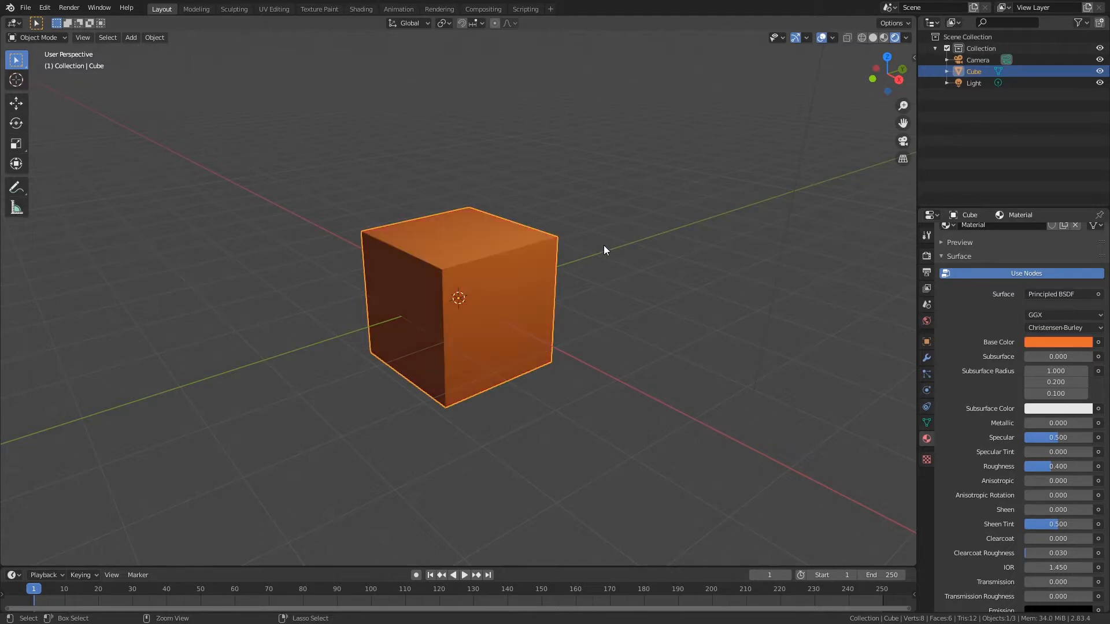
left_click(872, 39)
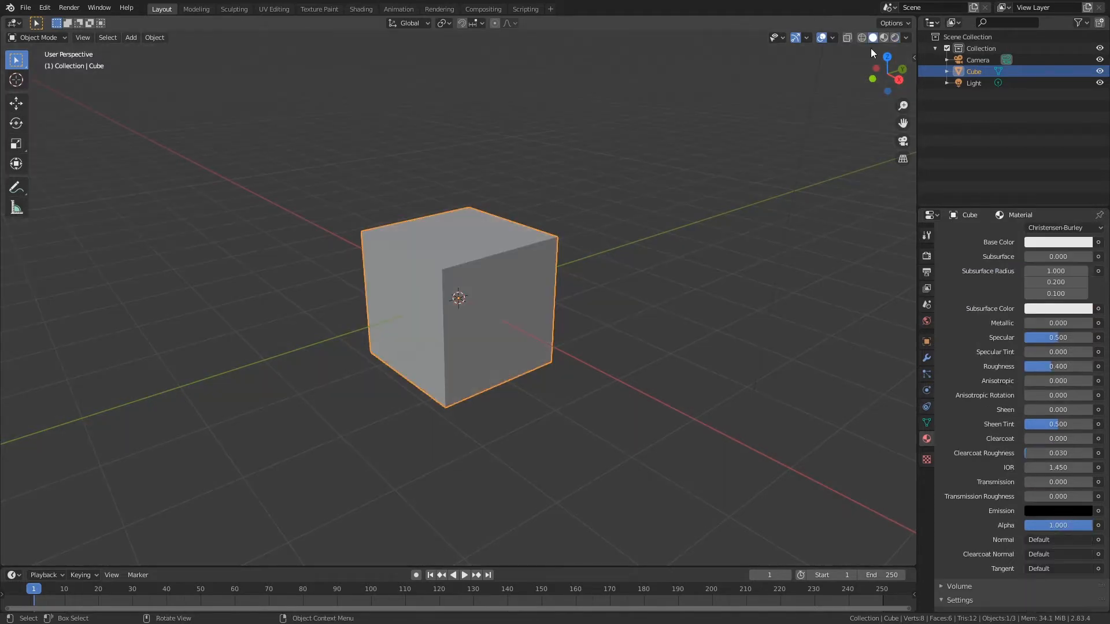
- Set the material's base color to orange-red and copy that color to its Viewport Display color
scroll(977, 306, "up", 5)
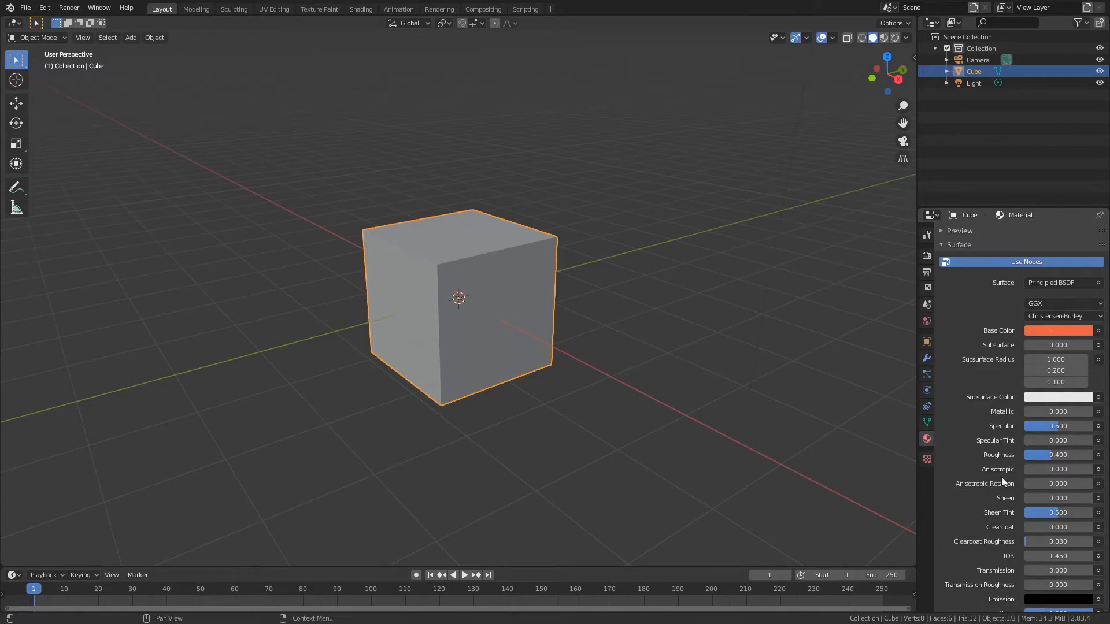
scroll(1001, 470, "down", 8)
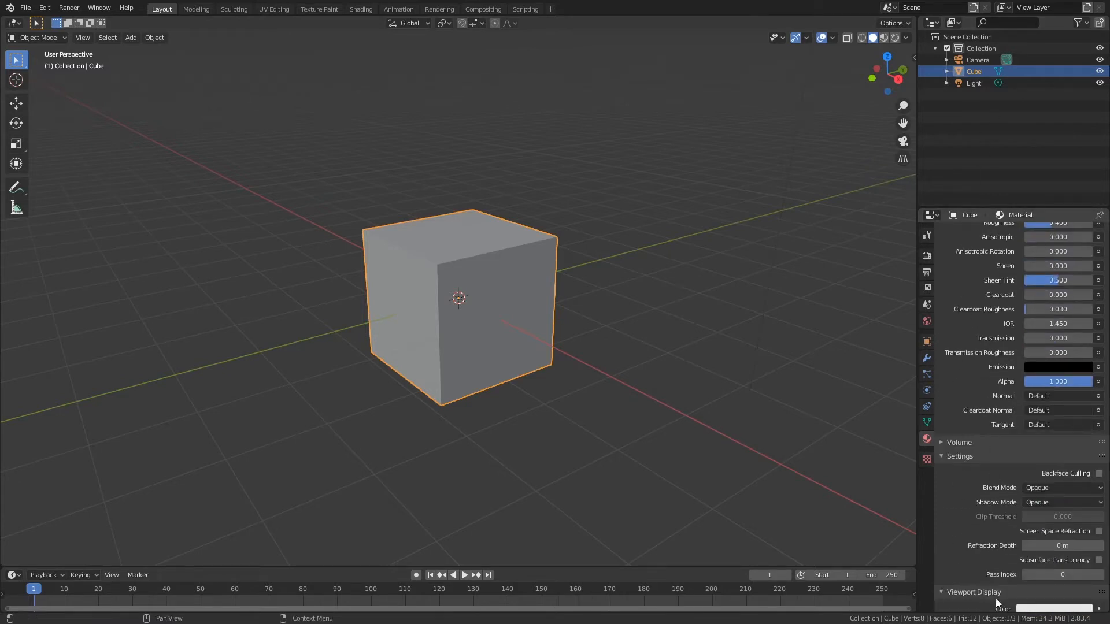
left_click(949, 591)
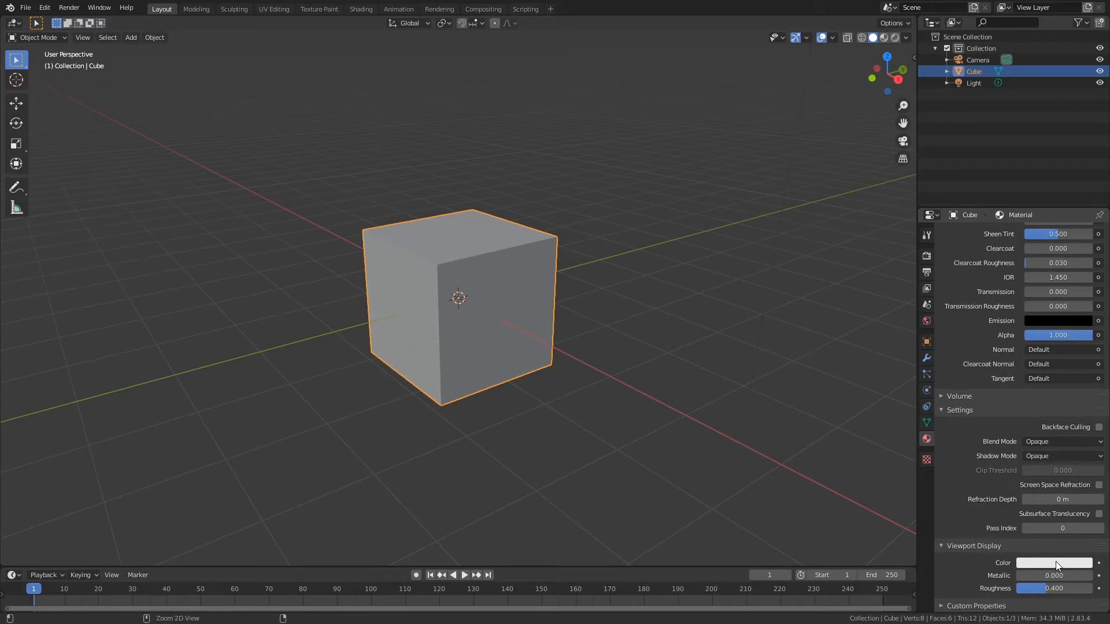
key("ctrl+v")
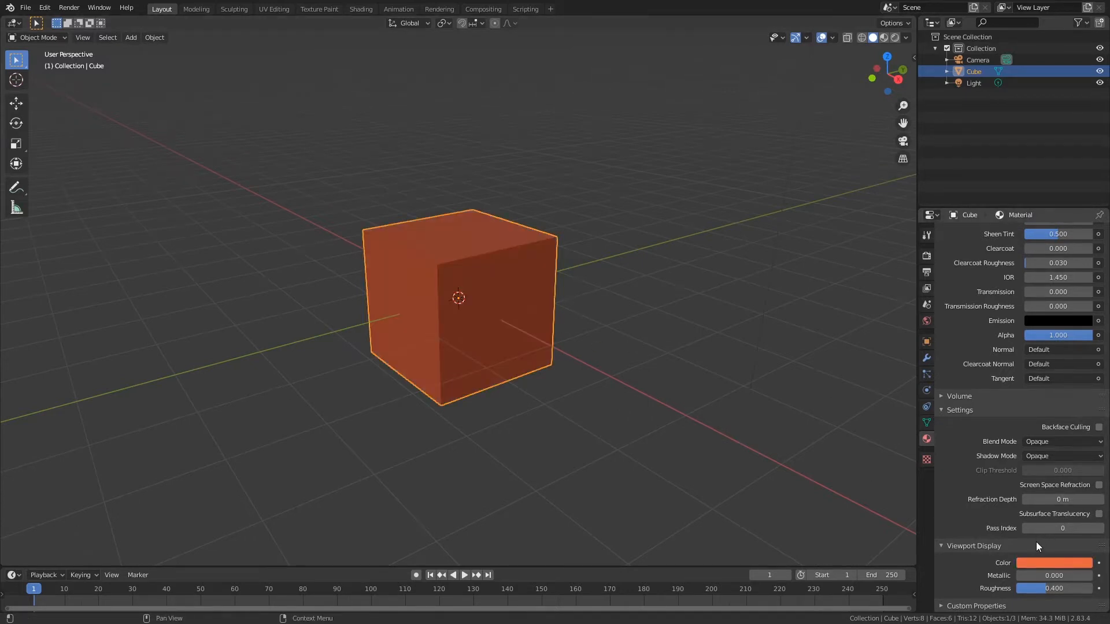
- Undo the Viewport Display color change and return to the material's surface settings
left_click(1042, 563)
key("ctrl+z")
scroll(960, 247, "up", 12)
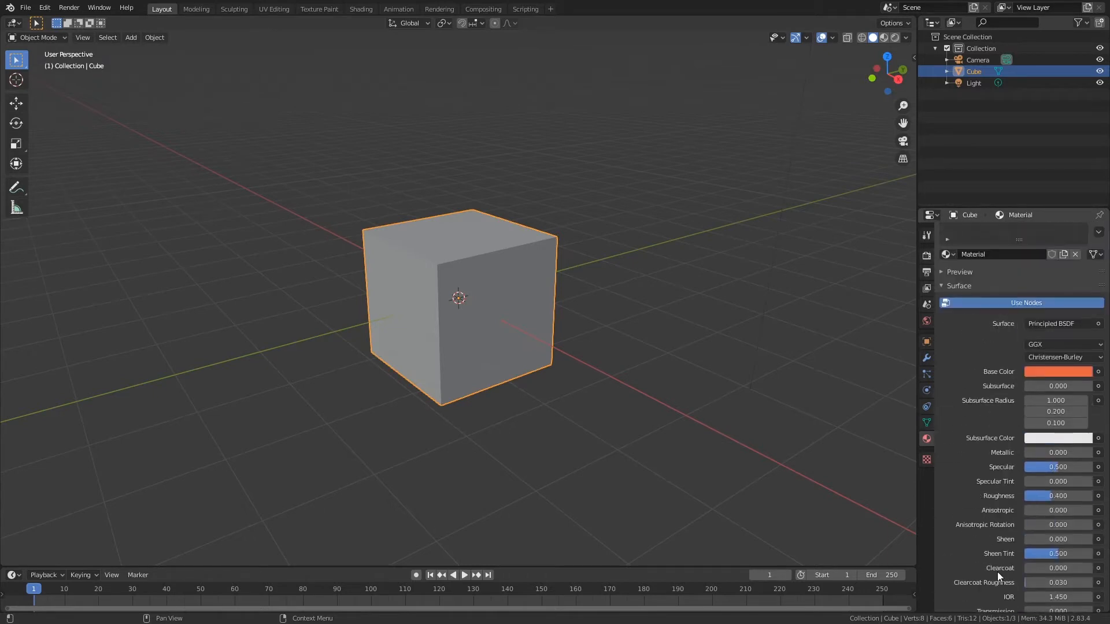
scroll(1007, 379, "up", 1)
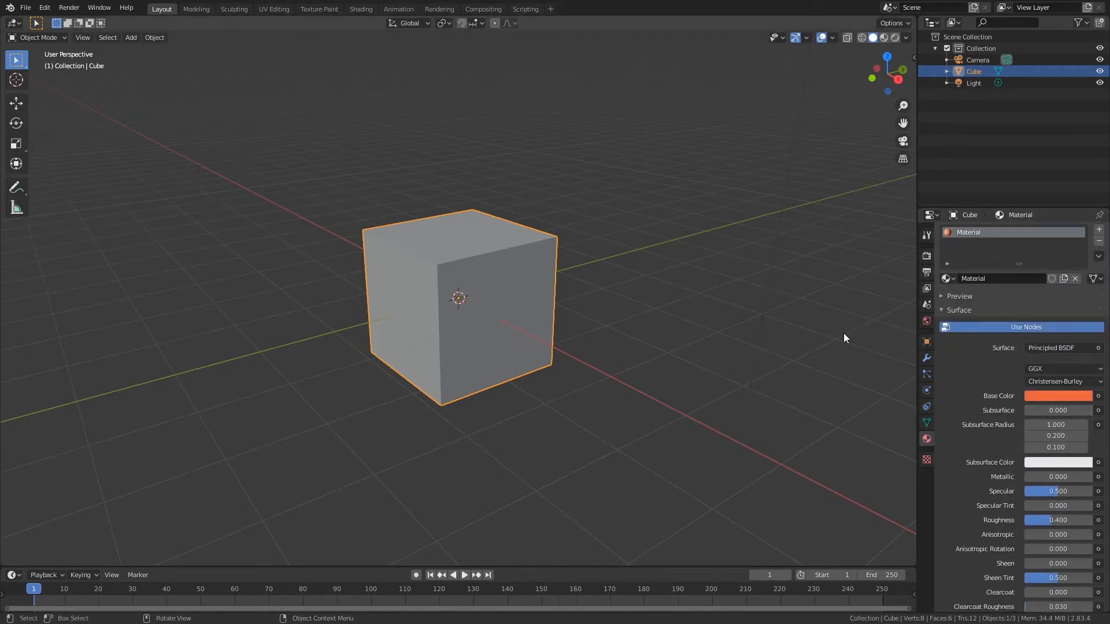
- Look through the Texture Paint and UV Editing workspaces, and settle in the Shading workspace with a taller node editor
left_click(320, 9)
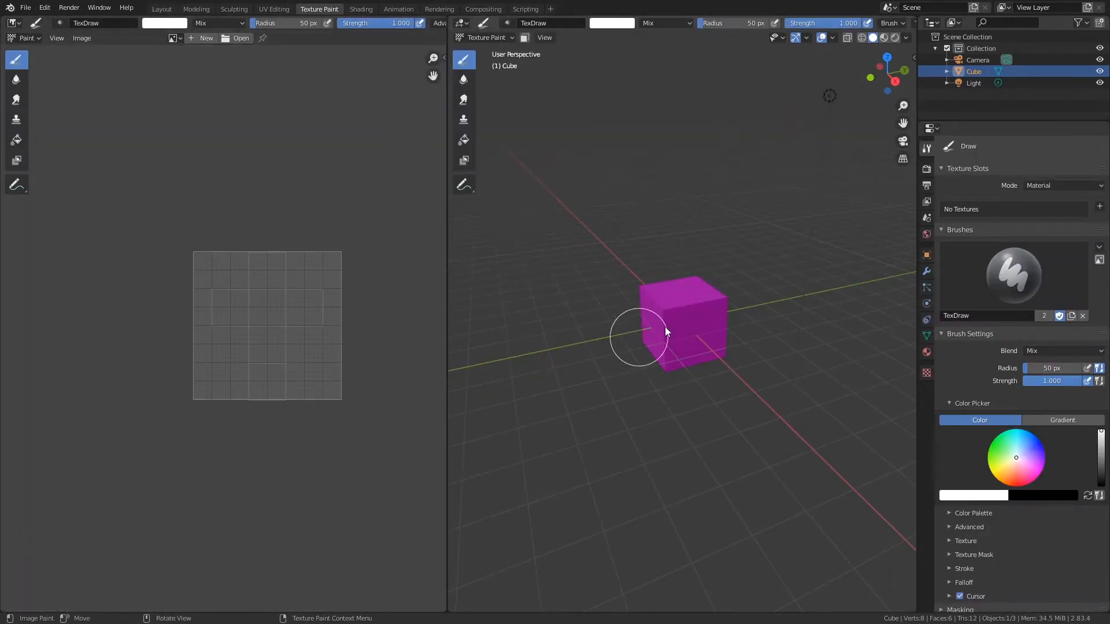
left_click(275, 9)
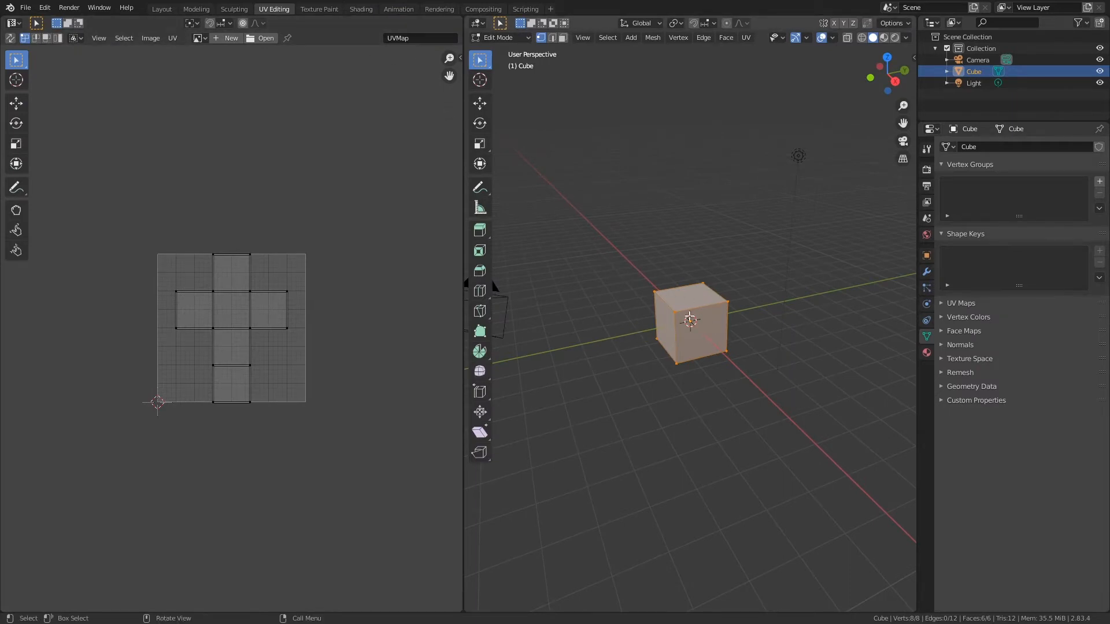
left_click(361, 9)
mouse_move(560, 241)
middle_mouse_down()
mouse_move(557, 204)
mouse_move(577, 254)
mouse_move(578, 191)
mouse_move(584, 229)
mouse_move(601, 186)
mouse_move(595, 223)
mouse_move(549, 232)
mouse_move(577, 204)
mouse_move(574, 220)
mouse_move(536, 234)
mouse_move(568, 236)
mouse_move(577, 204)
mouse_move(580, 237)
middle_mouse_up()
middle_click_drag(507, 395, 541, 394)
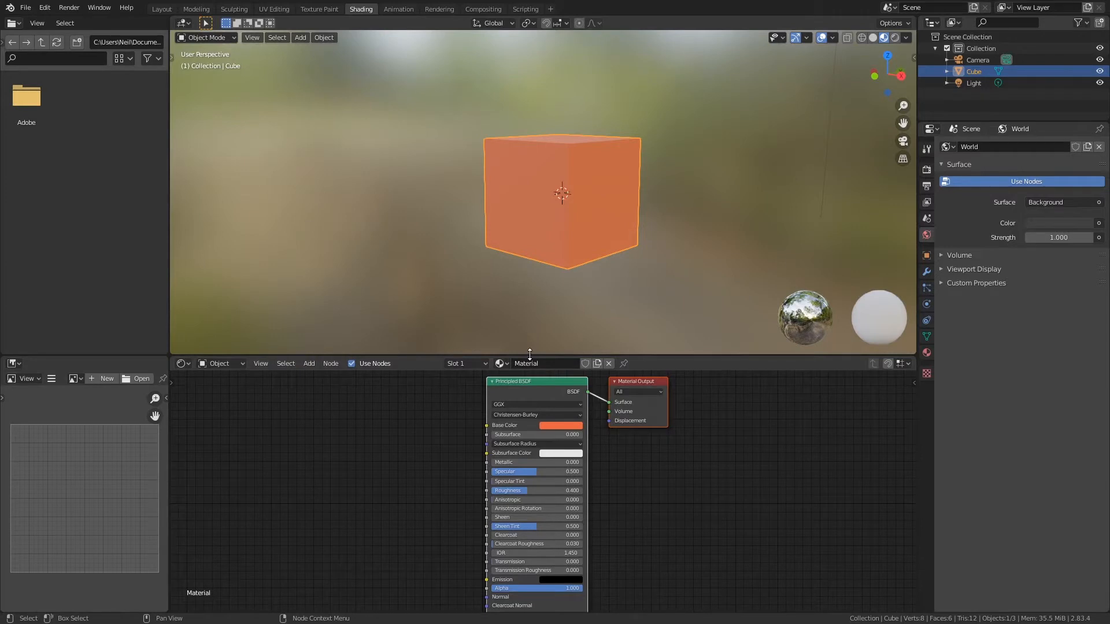
left_click_drag(530, 353, 530, 295)
middle_click_drag(538, 401, 555, 383)
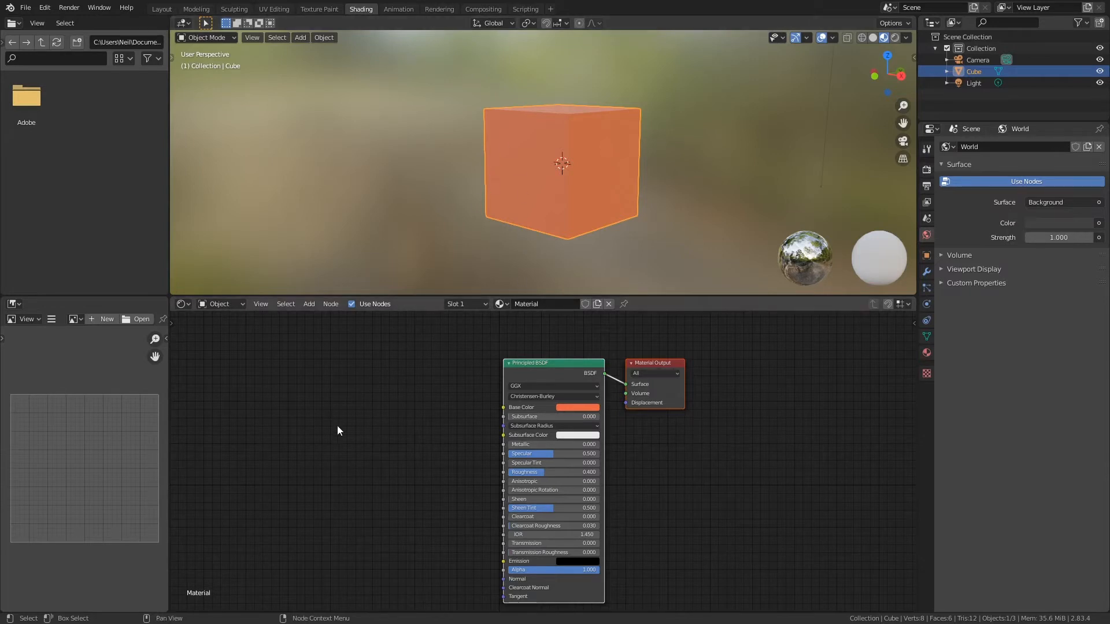
- Add a Voronoi Texture node beside the Principled BSDF and connect its Distance output to Base Color
key("shift+a")
mouse_move(323, 480)
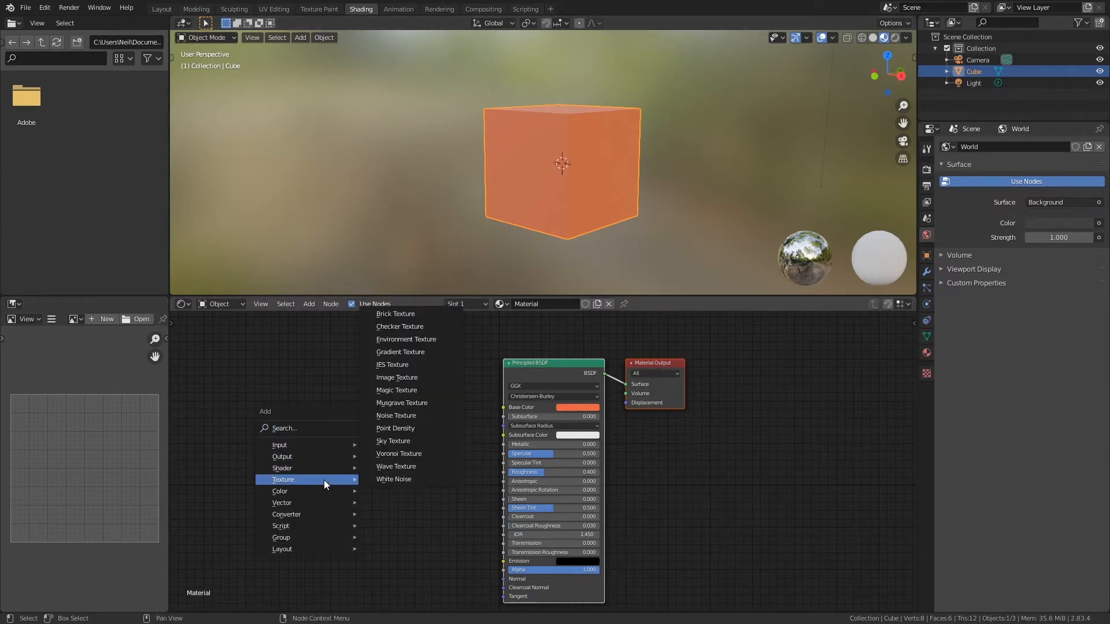
left_click(399, 454)
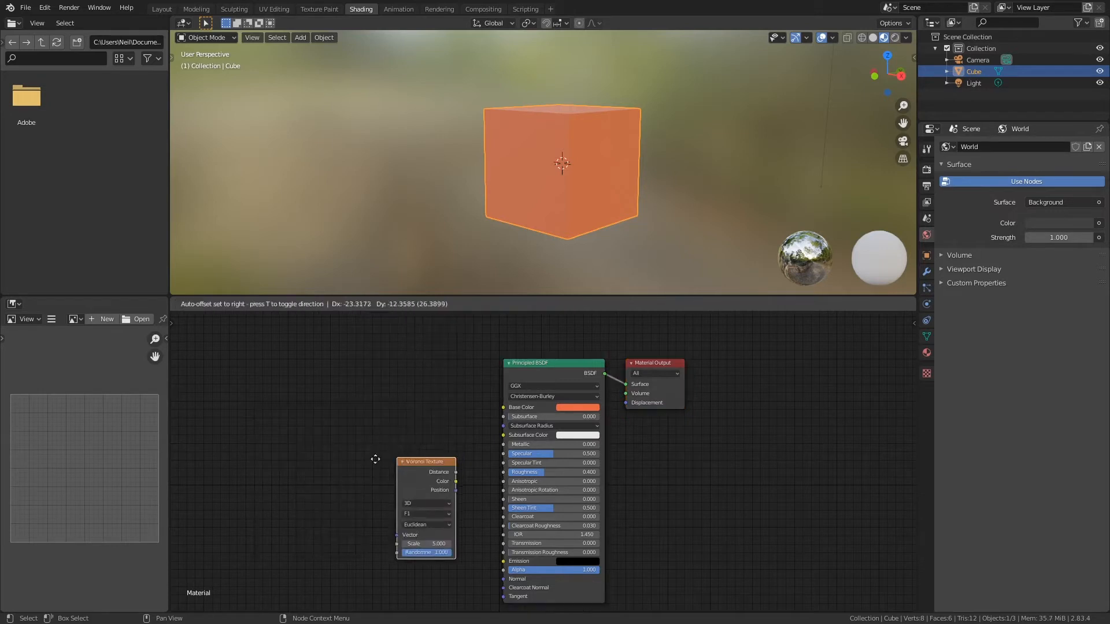
left_click(306, 410)
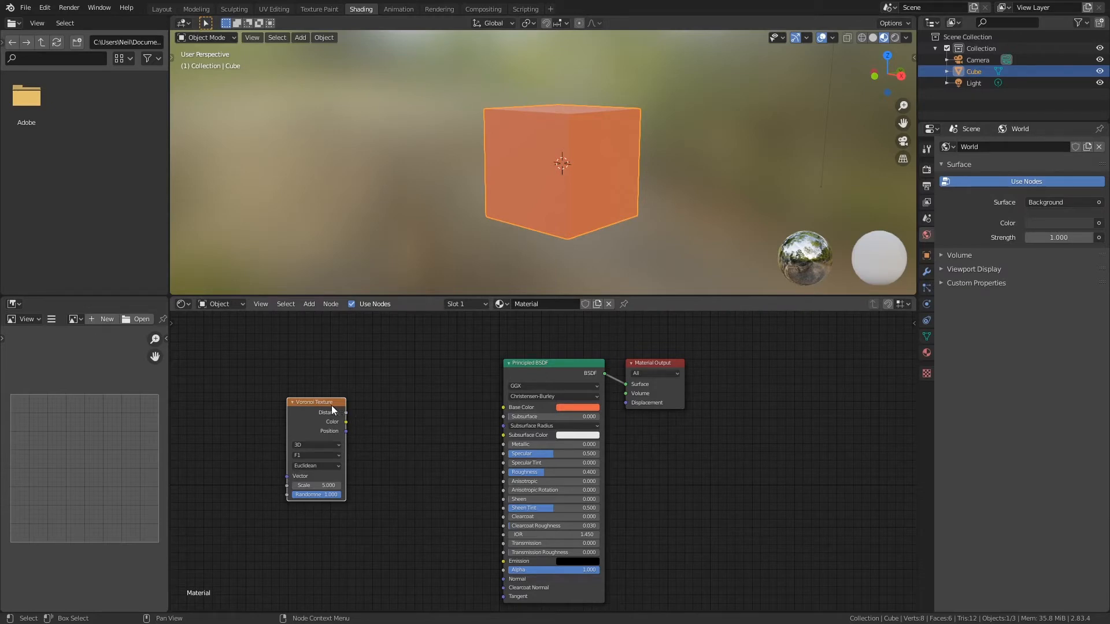
left_click_drag(549, 369, 531, 370)
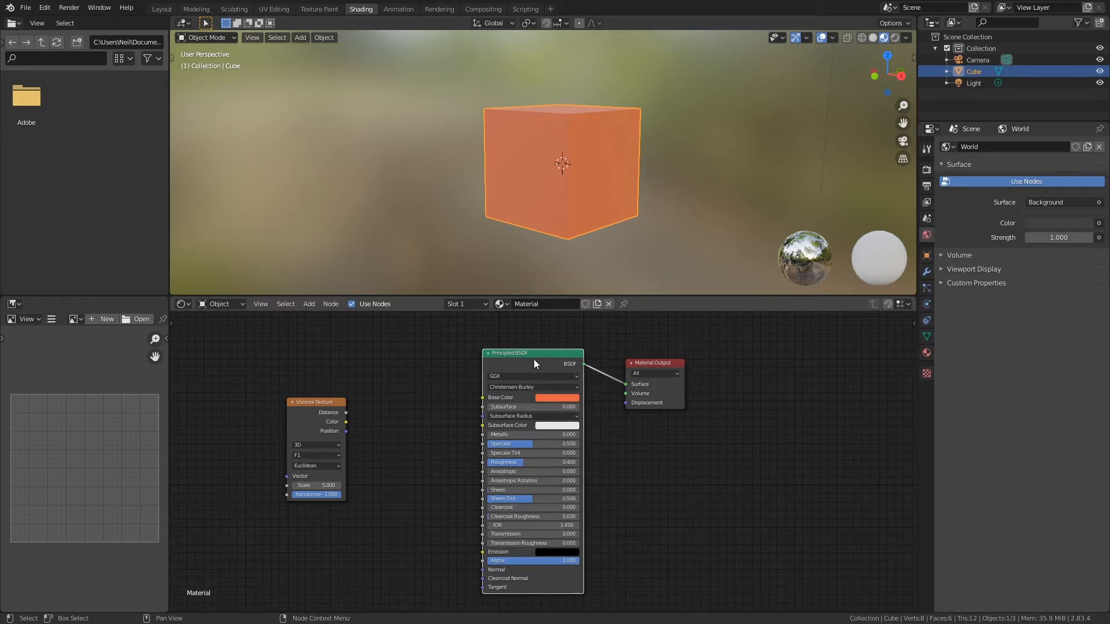
left_click_drag(346, 412, 482, 398)
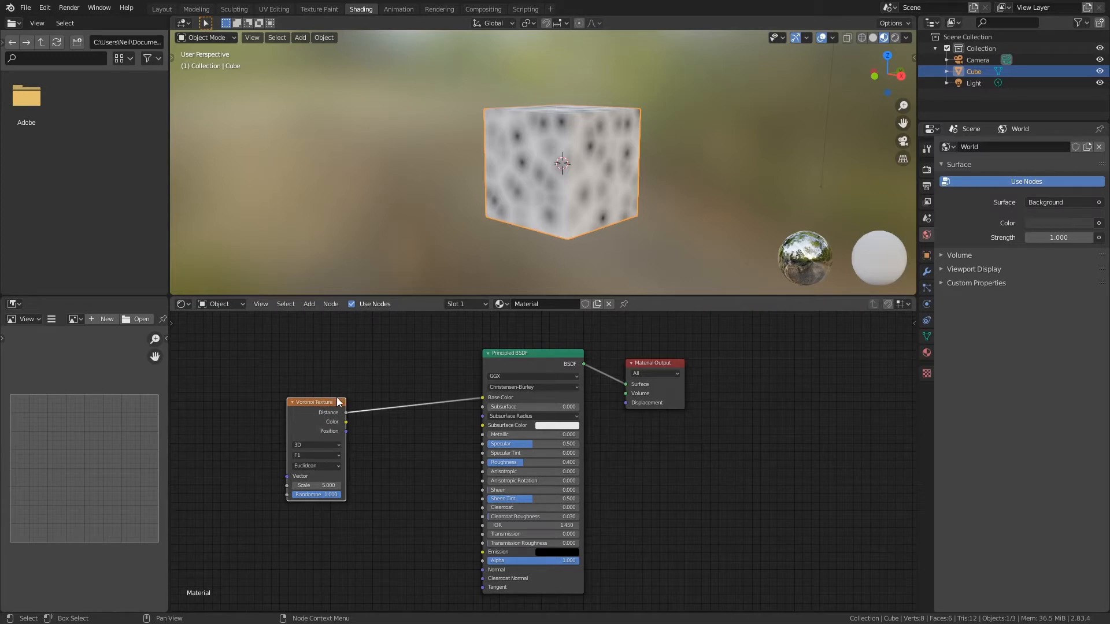
middle_click_drag(525, 189, 544, 205)
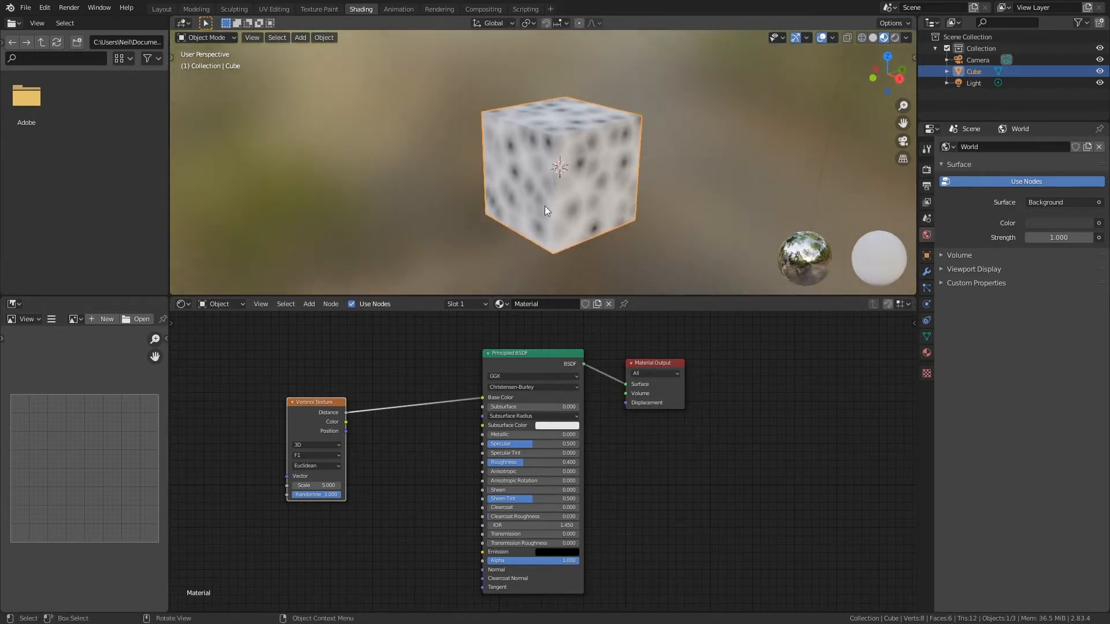
- Connect the Voronoi Texture's Color output to Base Color and its Distance output to the Principled BSDF's Normal input
left_click_drag(346, 422, 483, 398)
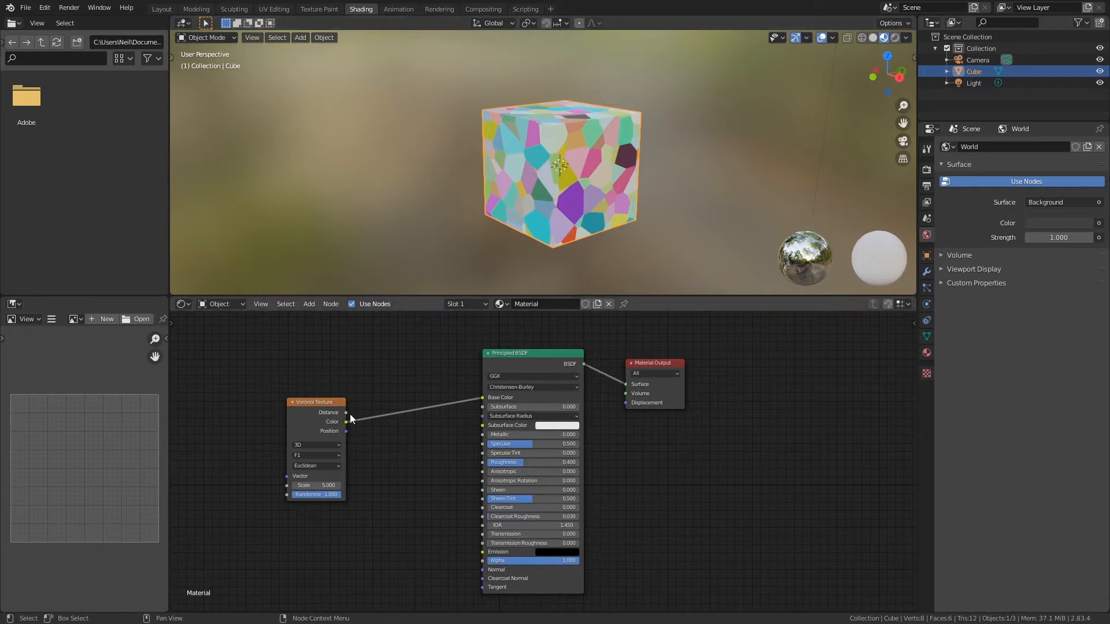
mouse_move(346, 413)
left_mouse_down()
mouse_move(358, 424)
mouse_move(345, 442)
mouse_move(405, 470)
mouse_move(480, 570)
left_mouse_up()
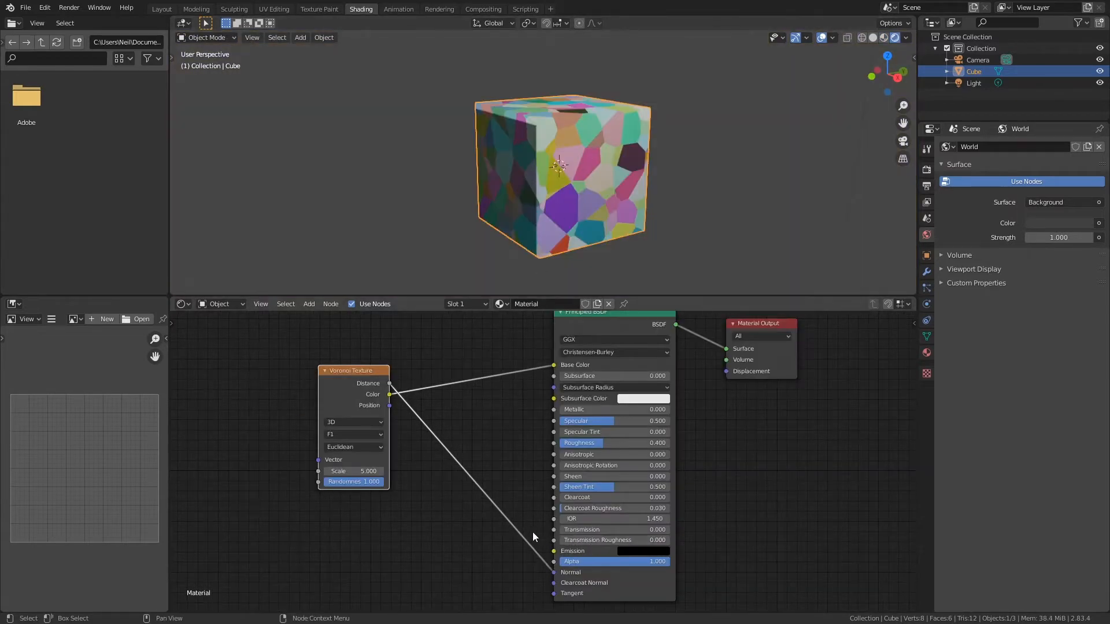
left_click_drag(349, 375, 280, 376)
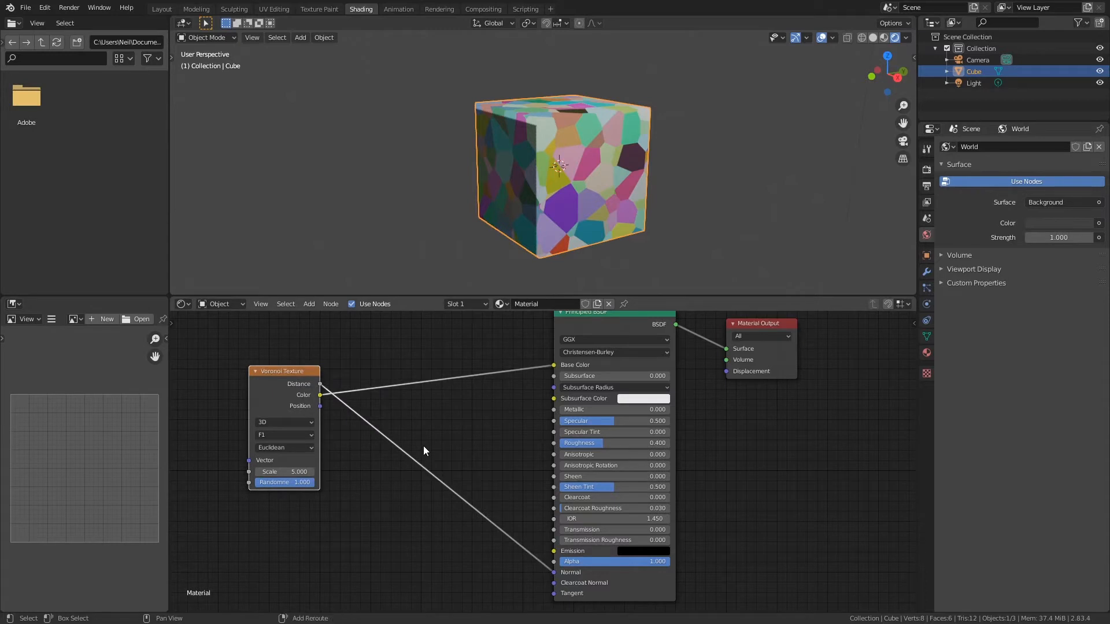
- Insert a Bump node between Voronoi Distance and Normal, using its Height input, and connect Distance to Base Color in place of Color
key("shift+a")
mouse_move(424, 444)
left_click(473, 445)
left_click(425, 443)
left_click_drag(428, 521, 427, 510)
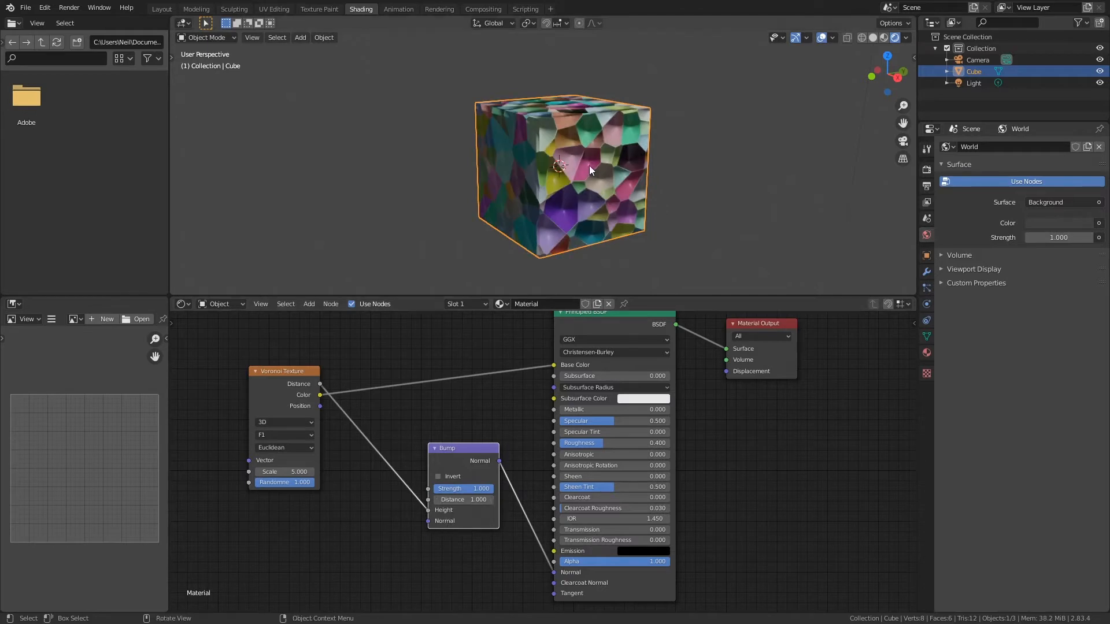
mouse_move(561, 184)
middle_mouse_down()
mouse_move(578, 196)
mouse_move(579, 182)
mouse_move(568, 187)
middle_mouse_up()
left_click_drag(323, 388, 554, 365)
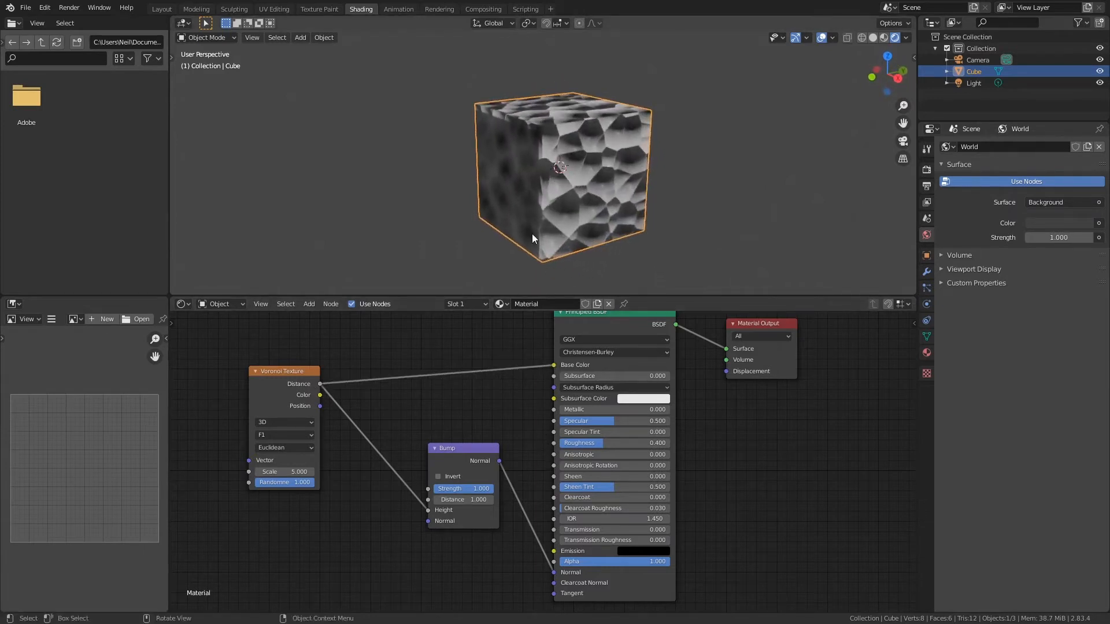
- Set the Bump node's Strength to 0.242 and Distance to 2.500, and connect the Voronoi Texture's Color output to Base Color
mouse_move(481, 489)
left_mouse_down()
mouse_move(410, 488)
mouse_move(568, 505)
left_mouse_up()
mouse_move(502, 494)
left_mouse_down()
mouse_move(395, 477)
mouse_move(506, 482)
left_mouse_up()
left_click_drag(406, 473, 386, 457)
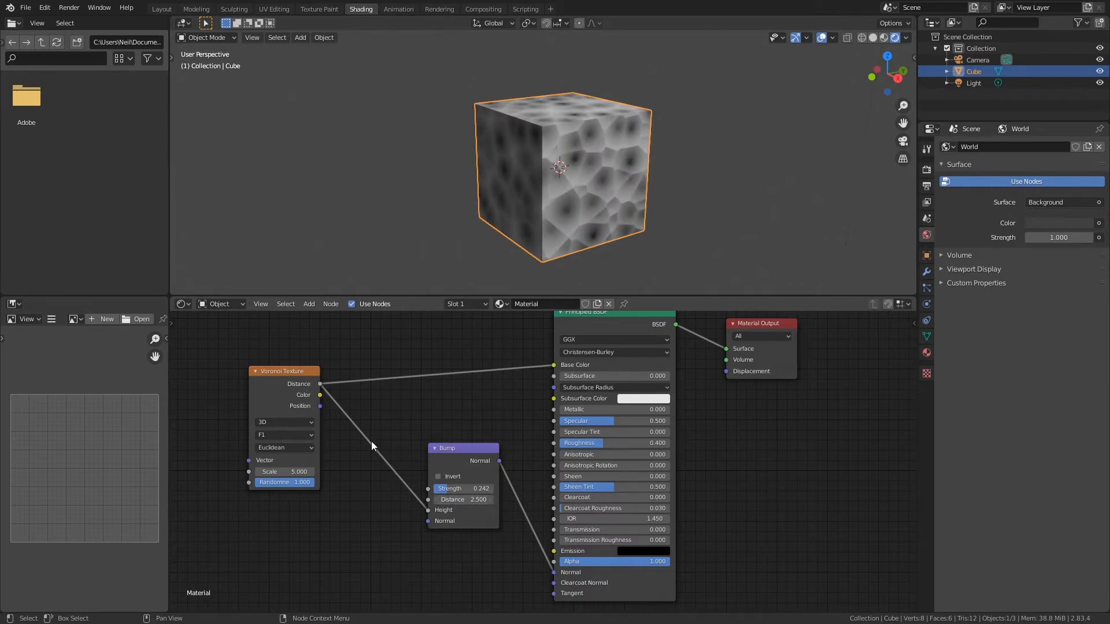
left_click_drag(322, 395, 554, 365)
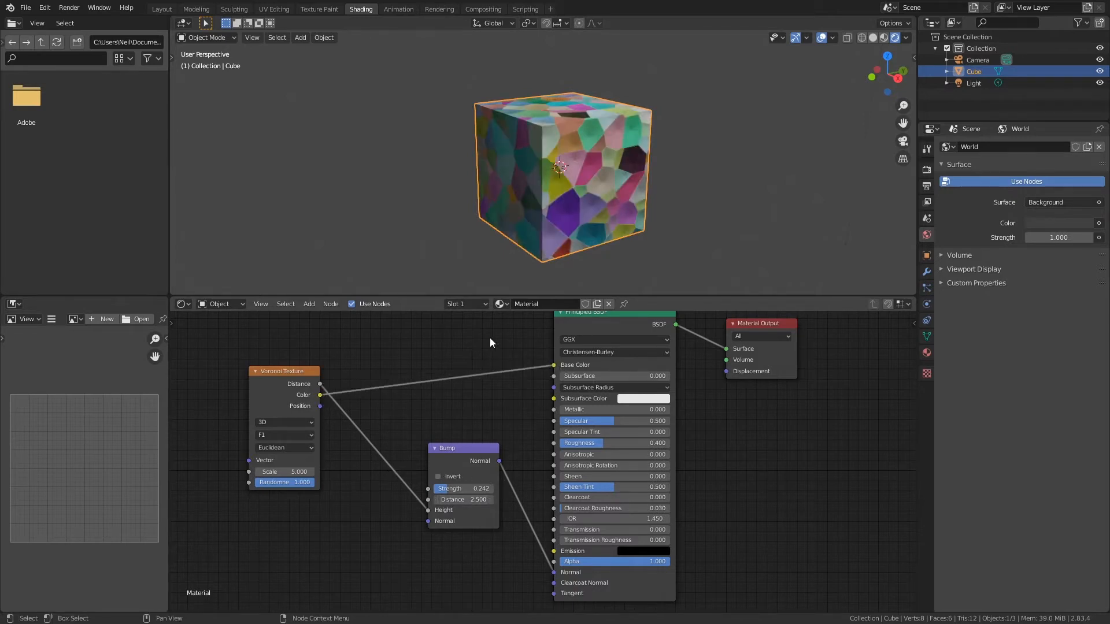
- Switch the viewport to Material Preview shading and set the Bump node's Strength to 0.425
mouse_move(449, 175)
middle_mouse_down()
mouse_move(547, 214)
mouse_move(637, 200)
mouse_move(703, 162)
mouse_move(522, 193)
mouse_move(602, 173)
mouse_move(481, 222)
mouse_move(467, 200)
mouse_move(553, 181)
mouse_move(605, 196)
mouse_move(564, 202)
mouse_move(742, 75)
middle_mouse_up()
left_click(885, 38)
middle_click_drag(560, 217, 574, 189)
scroll(574, 190, "down", 3)
mouse_move(456, 489)
left_mouse_down()
mouse_move(502, 491)
mouse_move(463, 484)
left_mouse_up()
middle_click_drag(516, 171, 570, 152)
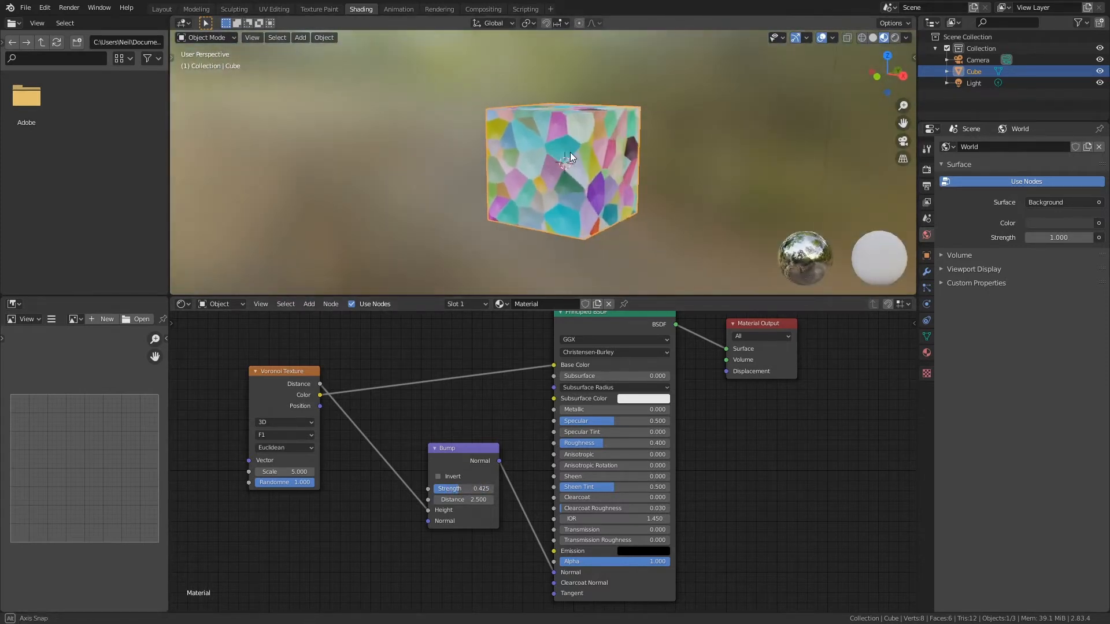
- Connect the Voronoi Texture's Distance output to the Principled BSDF's Roughness and to Base Color in place of Color
left_click_drag(320, 384, 552, 444)
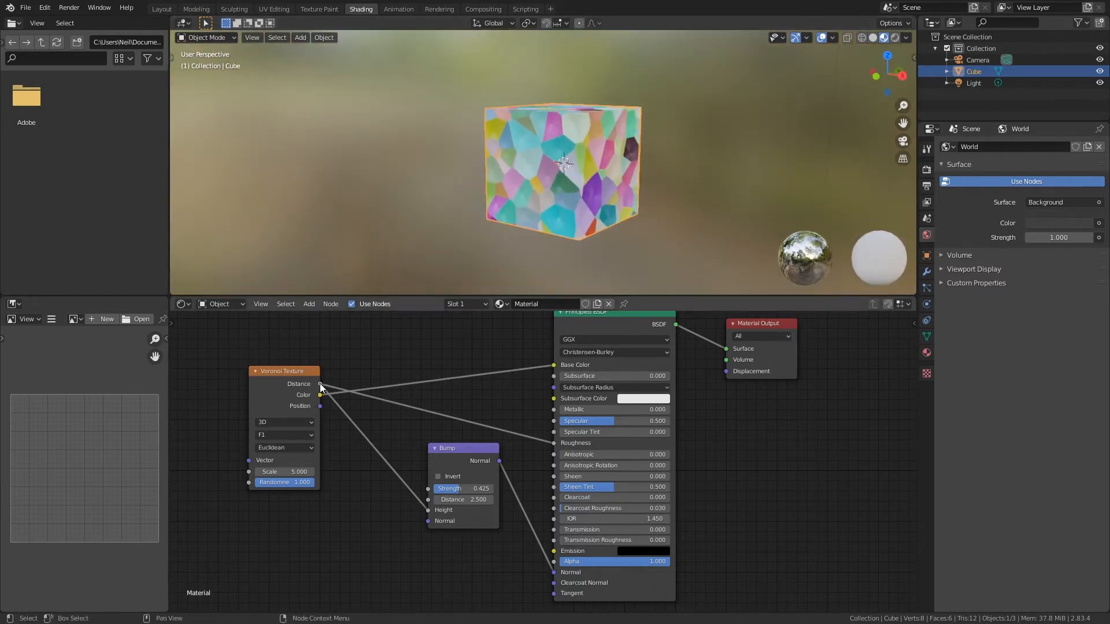
left_click_drag(322, 384, 559, 366)
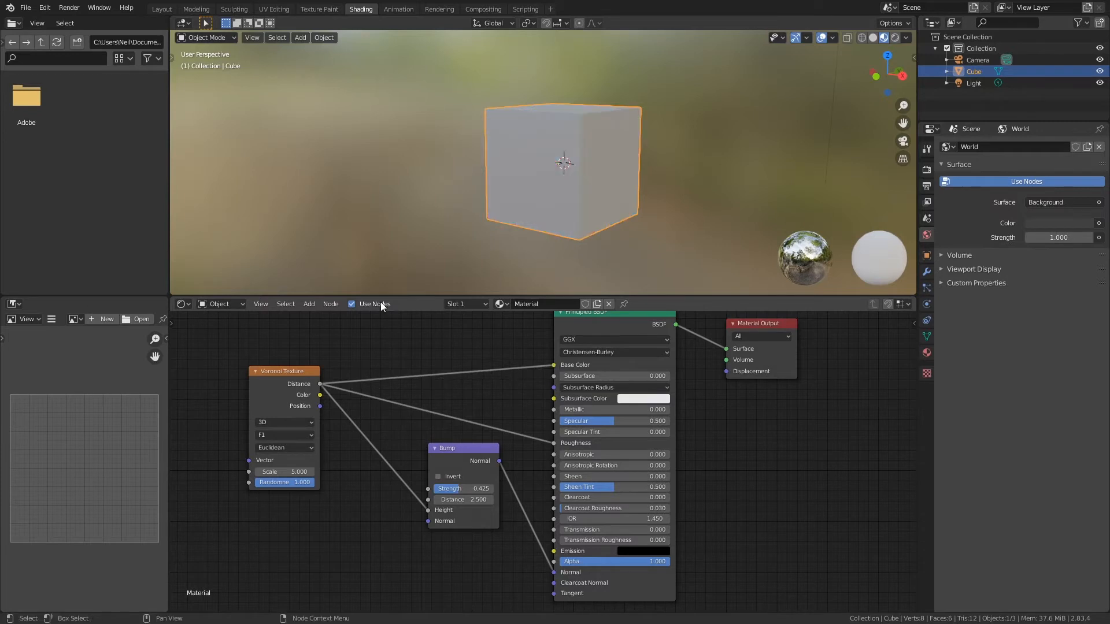
middle_click_drag(527, 161, 513, 193)
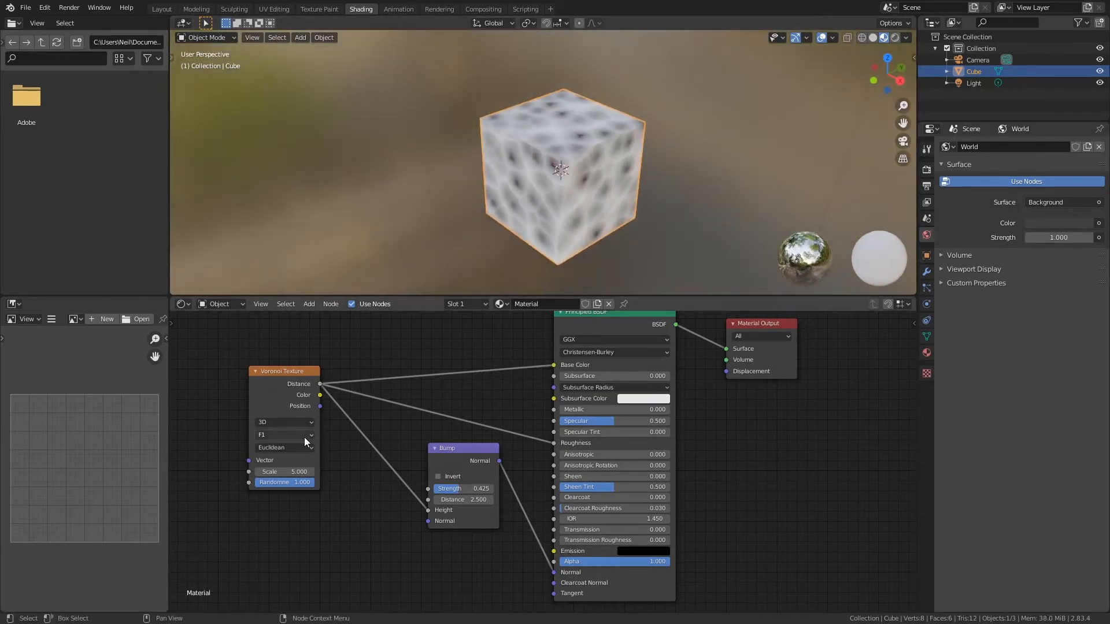
- Set the Voronoi Texture's Randomness to 0.000, trying a Scale of 14.500 before reducing it to 5.100
left_click_drag(294, 473, 204, 485)
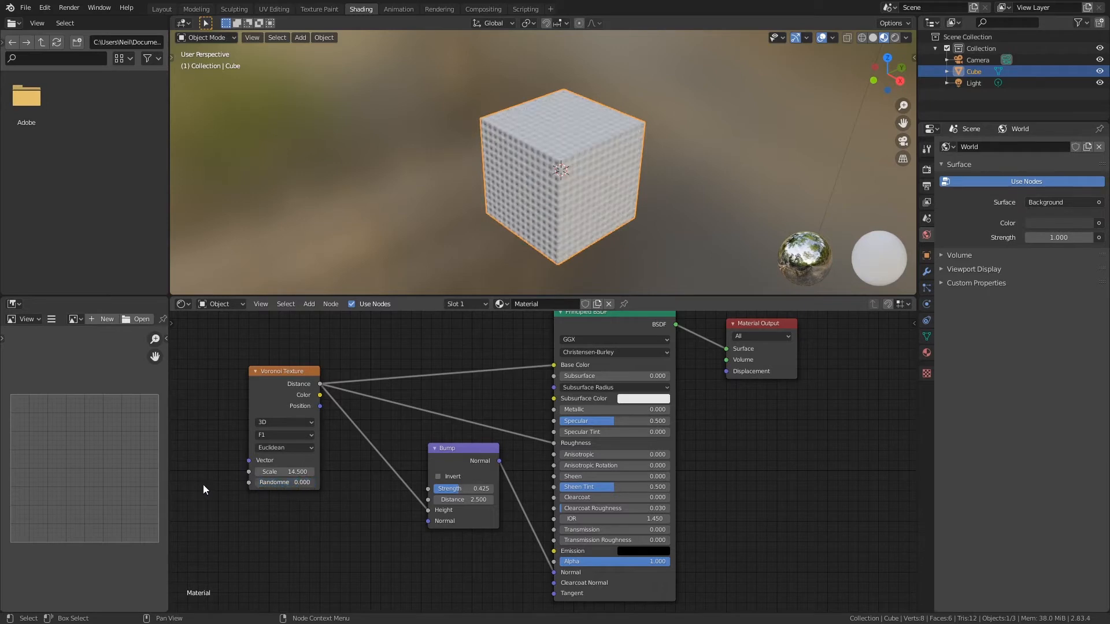
middle_click_drag(503, 174, 517, 162)
scroll(532, 132, "up", 3)
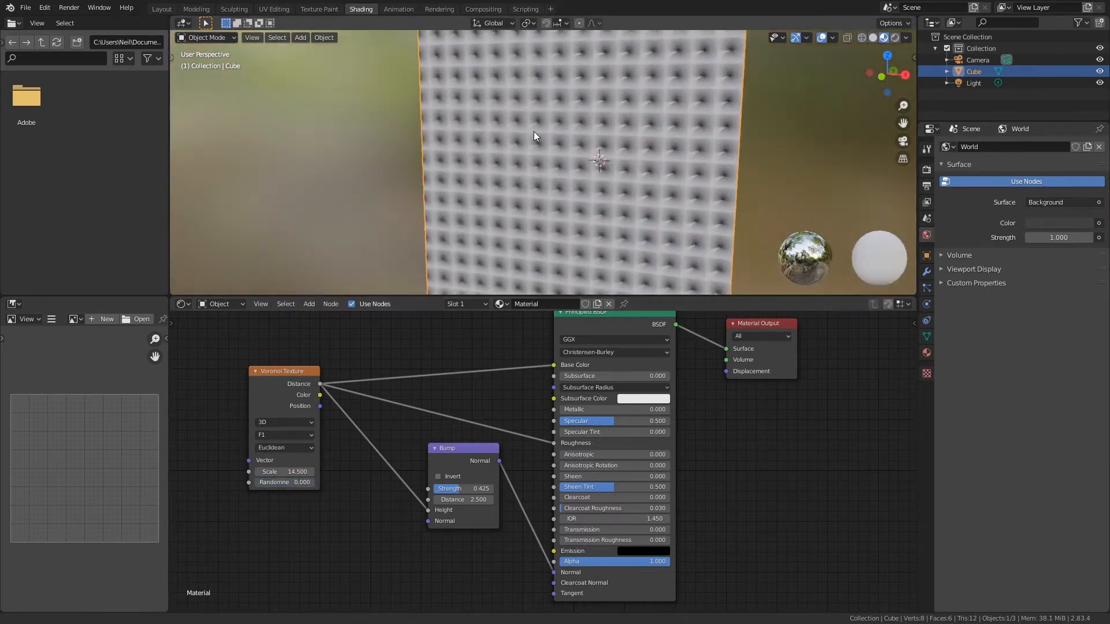
mouse_move(529, 170)
middle_mouse_down()
mouse_move(515, 176)
mouse_move(523, 173)
middle_mouse_up()
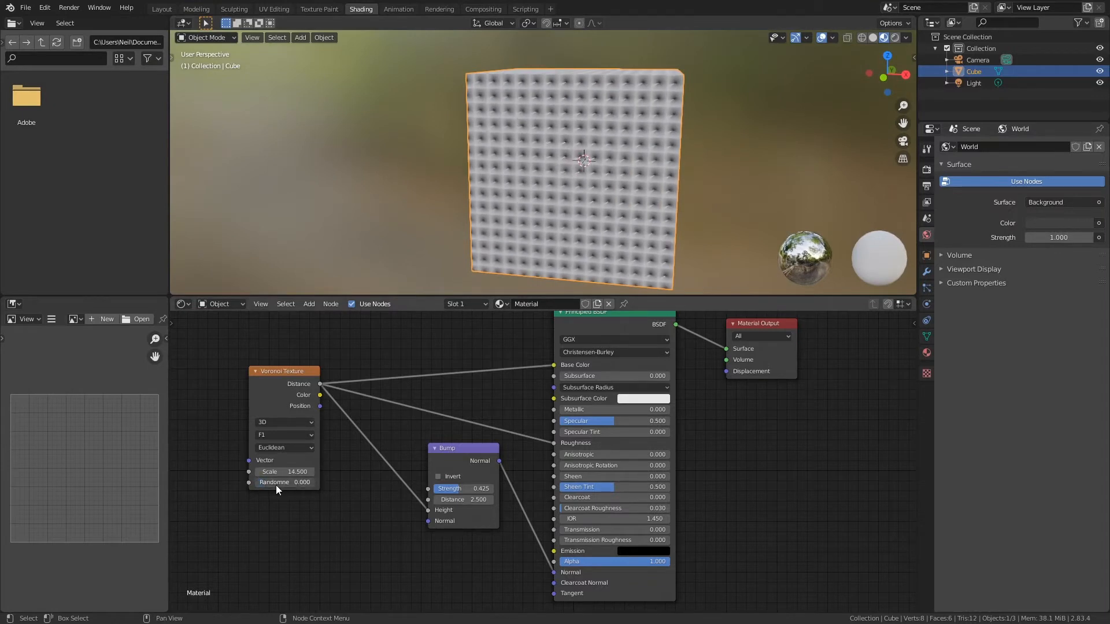
left_click_drag(289, 472, 245, 477)
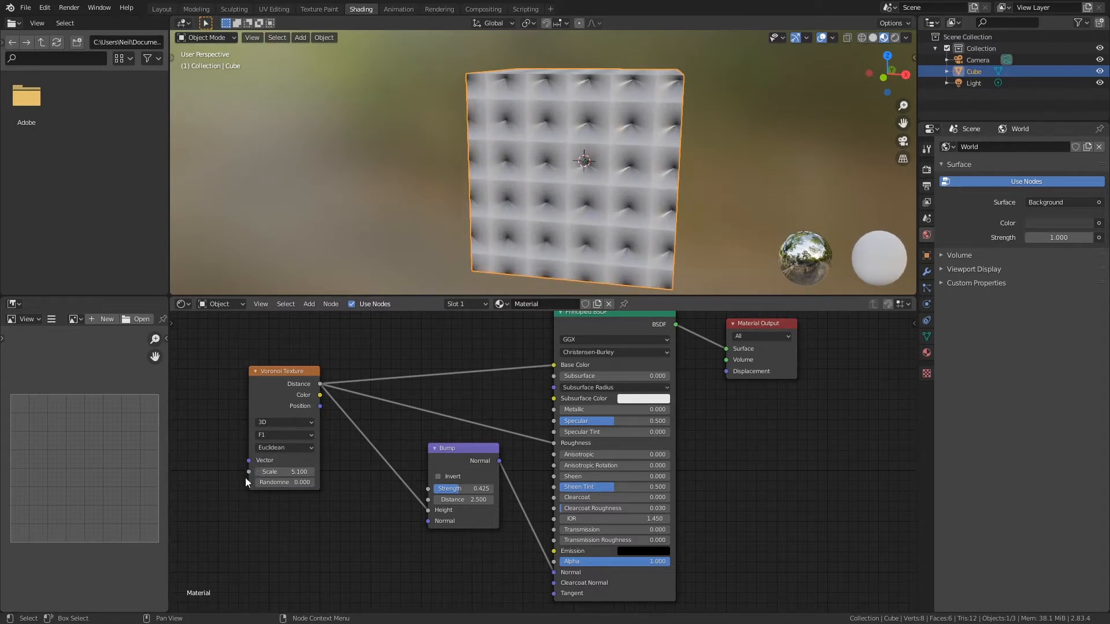
- Try the F2 and Smooth F1 feature outputs on the Voronoi Texture node and inspect the cube
left_click(273, 435)
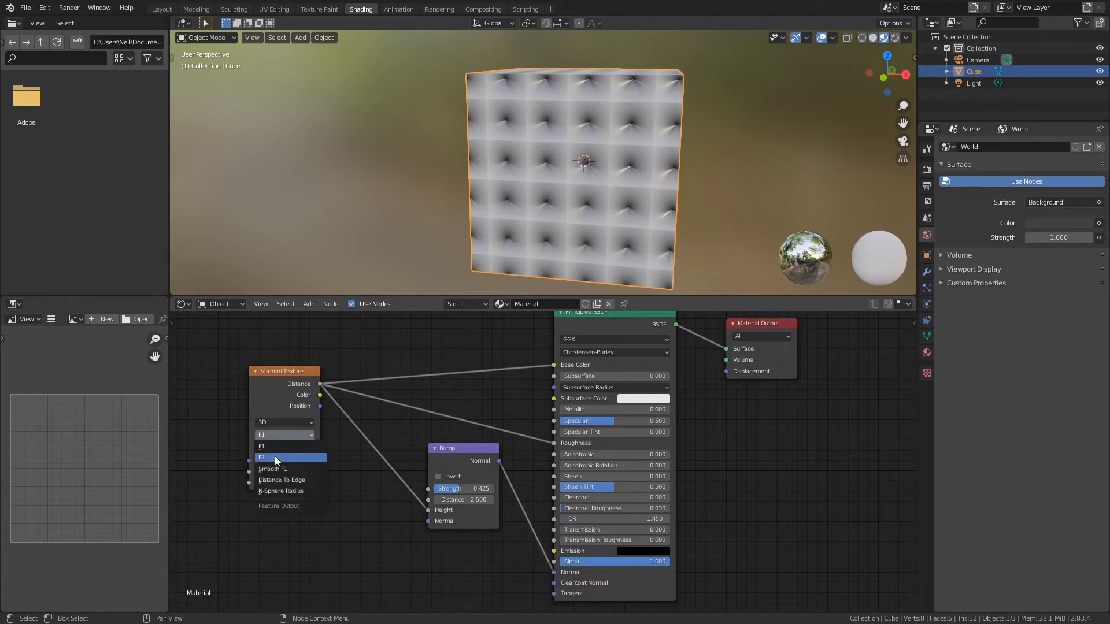
left_click(276, 457)
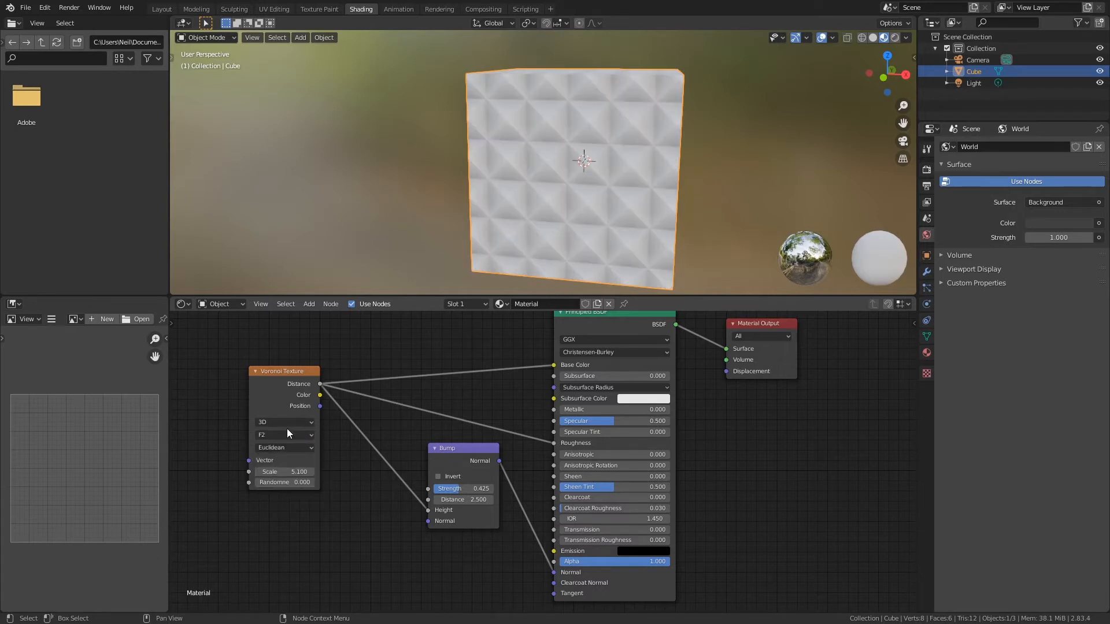
left_click(283, 435)
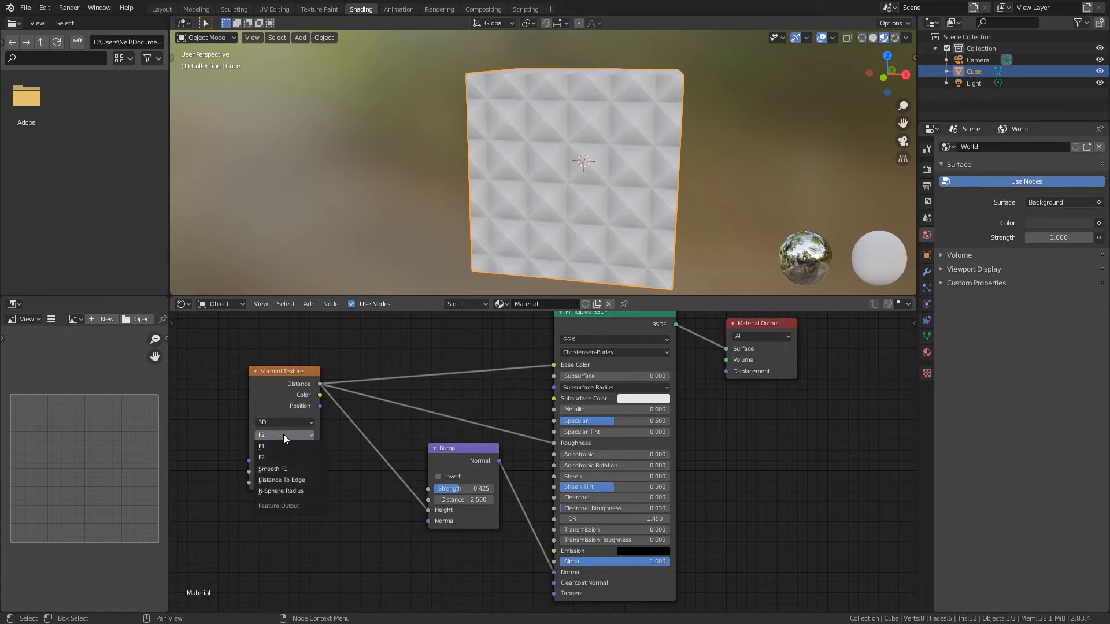
left_click(286, 468)
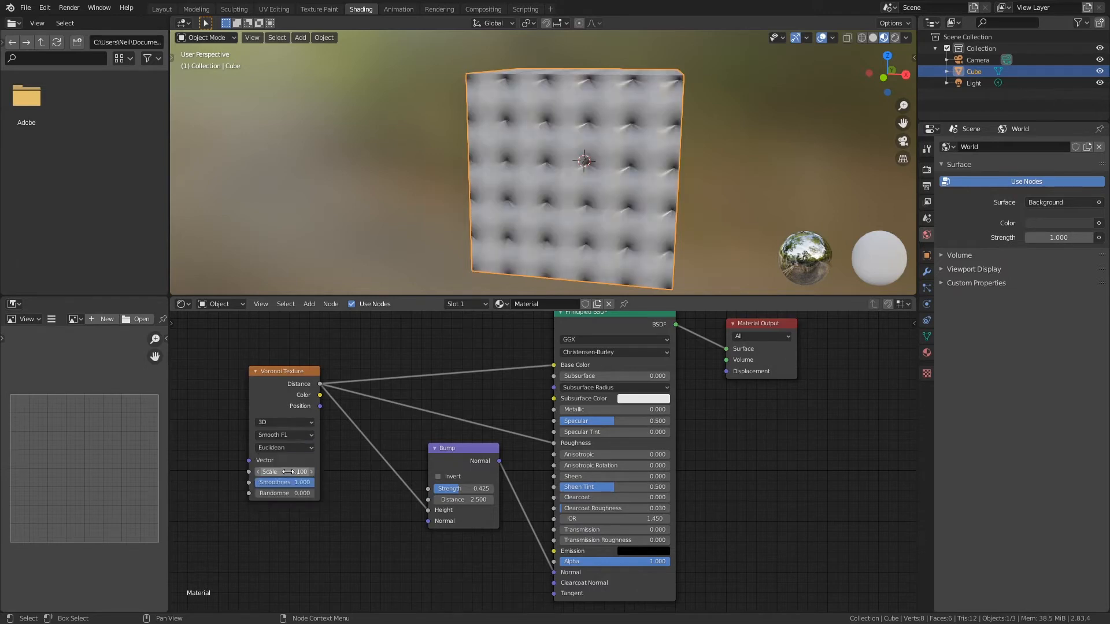
middle_click_drag(503, 237, 532, 202)
- Try Invert on the Bump node, turn it off again, and shift the node slightly closer to the Voronoi Texture
left_click(437, 476)
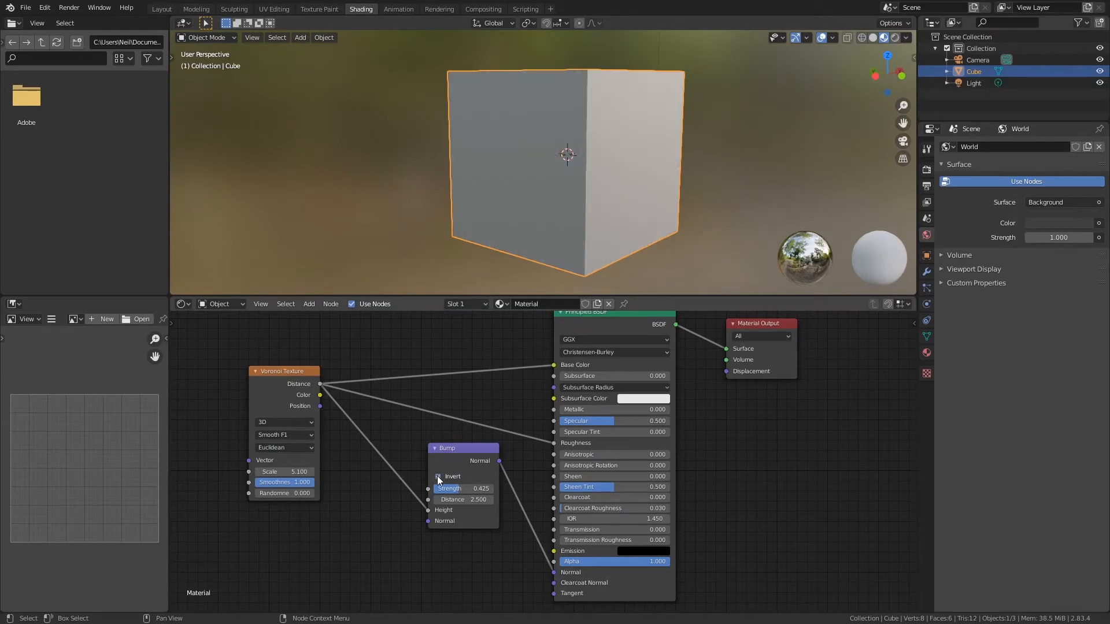
mouse_move(518, 164)
middle_mouse_down()
mouse_move(470, 167)
mouse_move(525, 130)
mouse_move(503, 173)
middle_mouse_up()
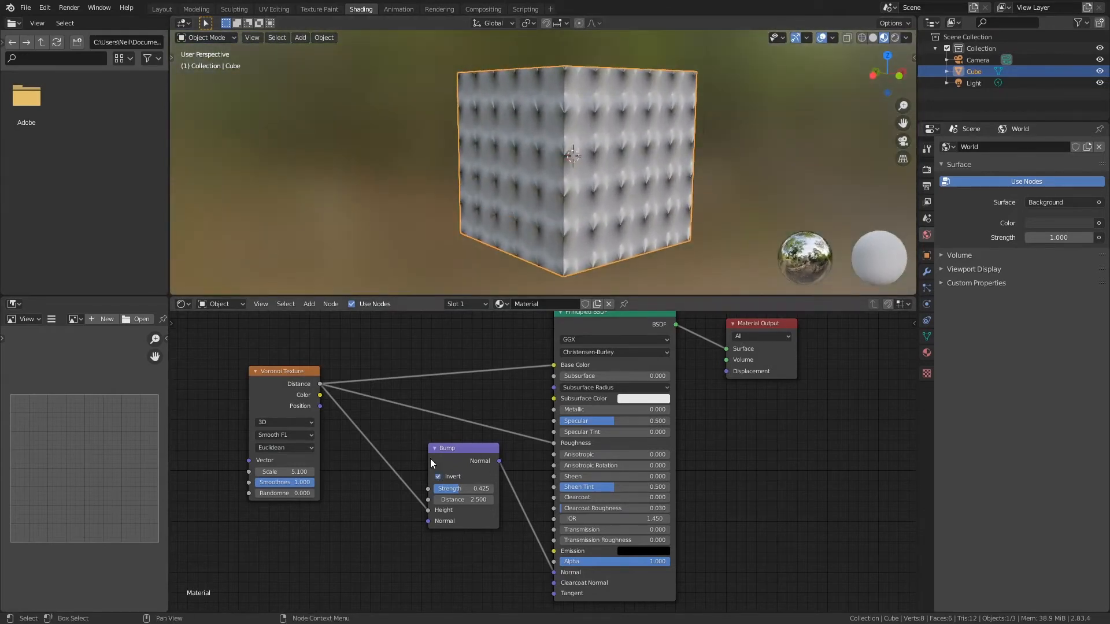
left_click(445, 477)
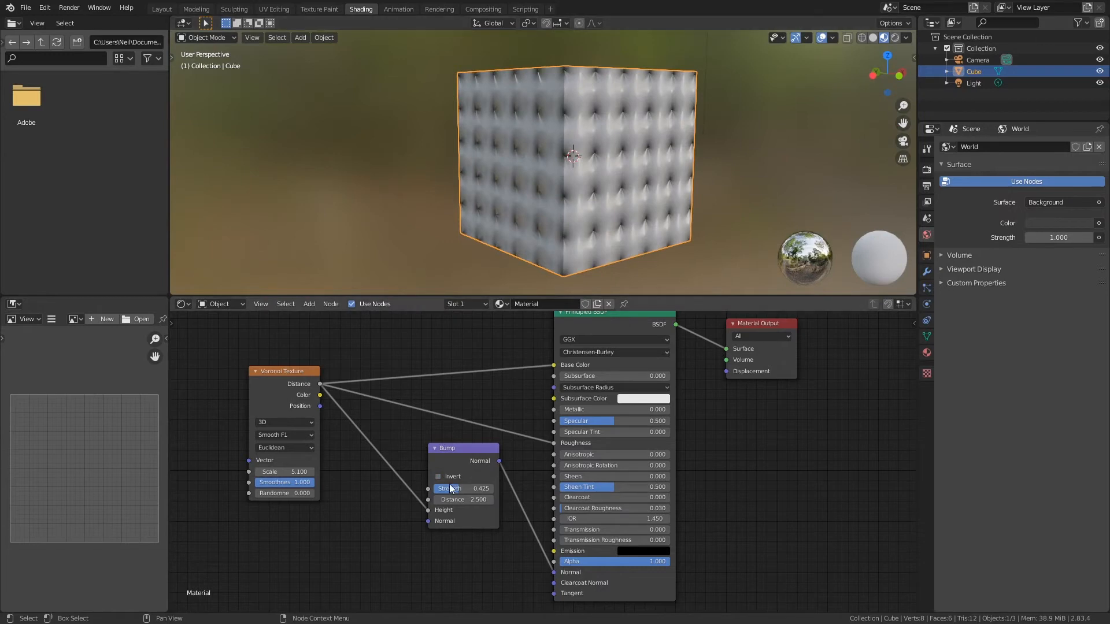
left_click_drag(460, 453, 447, 454)
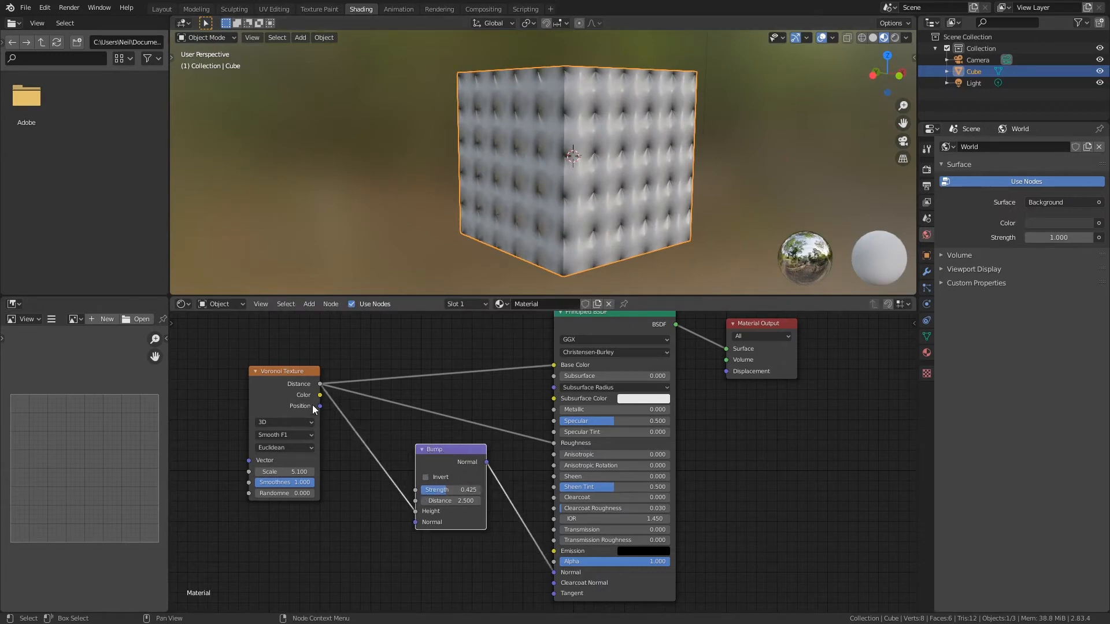
- Set the Voronoi Texture's feature output to Distance To Edge with Randomness 0.550, and enable Invert on the Bump node
left_click(294, 435)
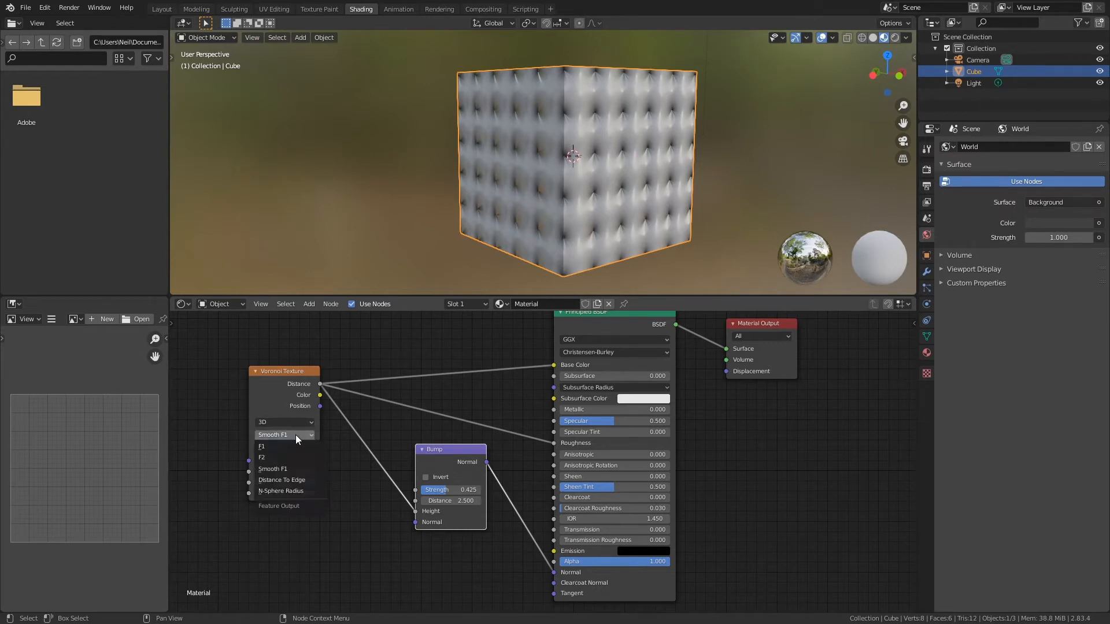
left_click(303, 481)
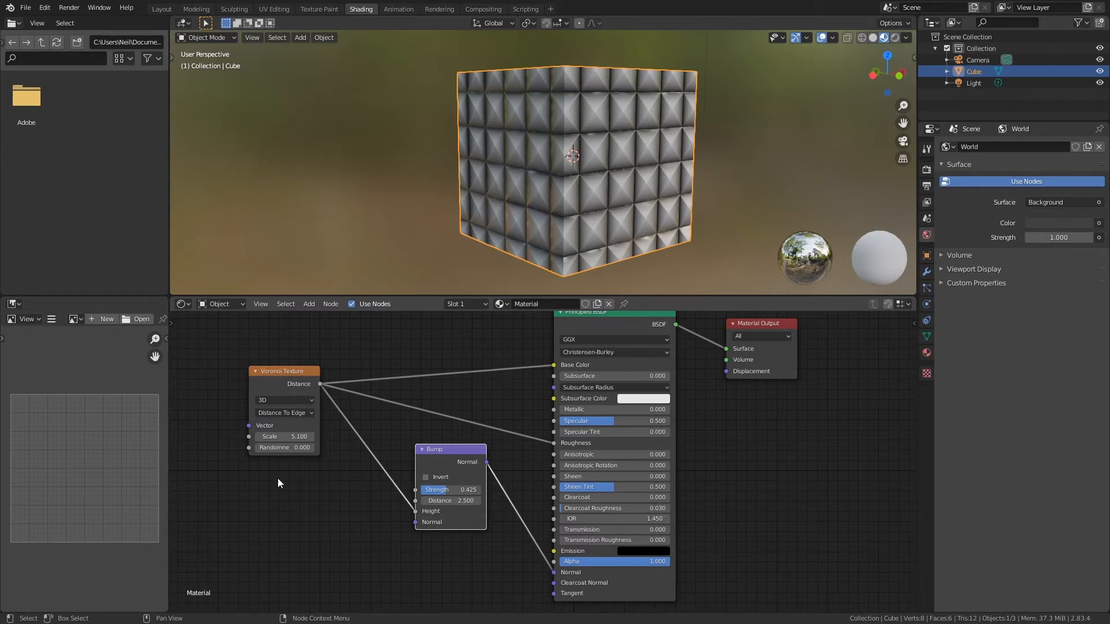
middle_click_drag(463, 197, 411, 221)
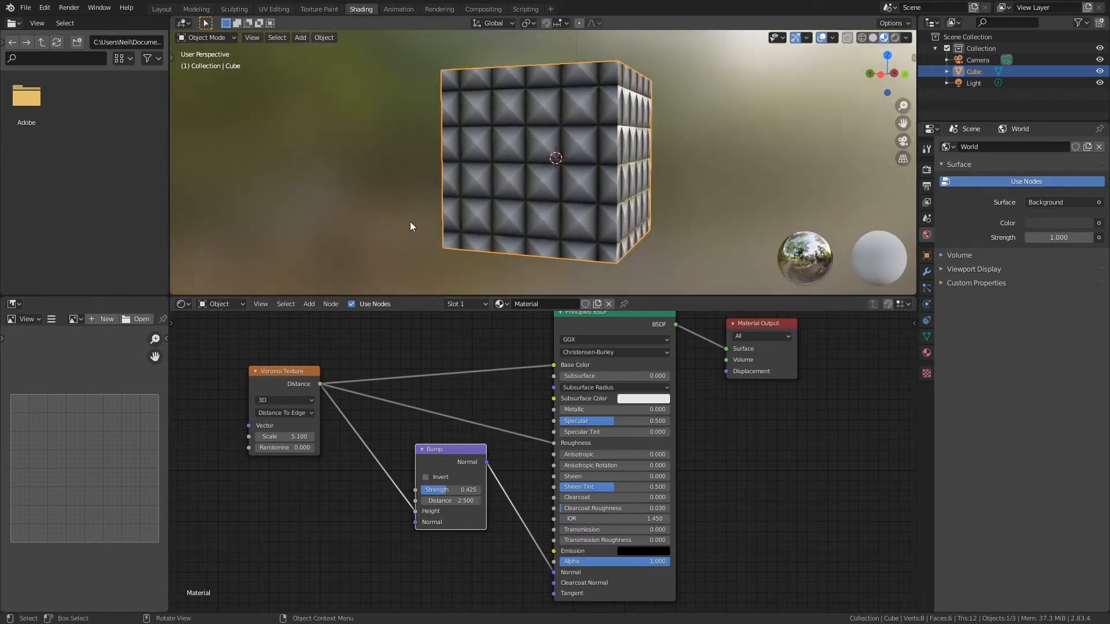
left_click_drag(304, 450, 339, 462)
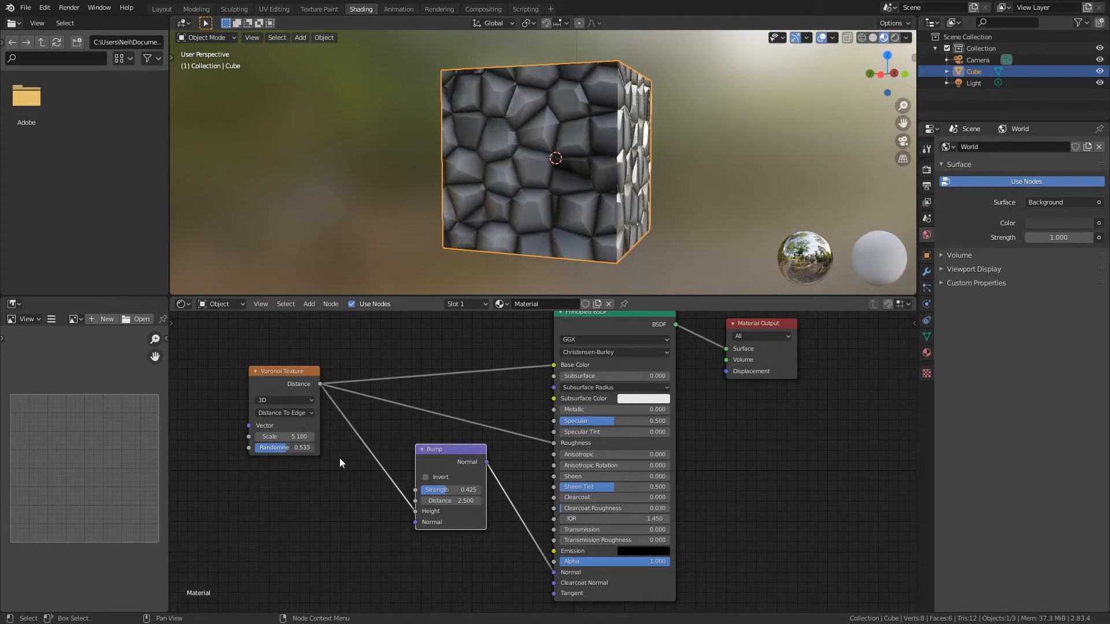
left_click(426, 478)
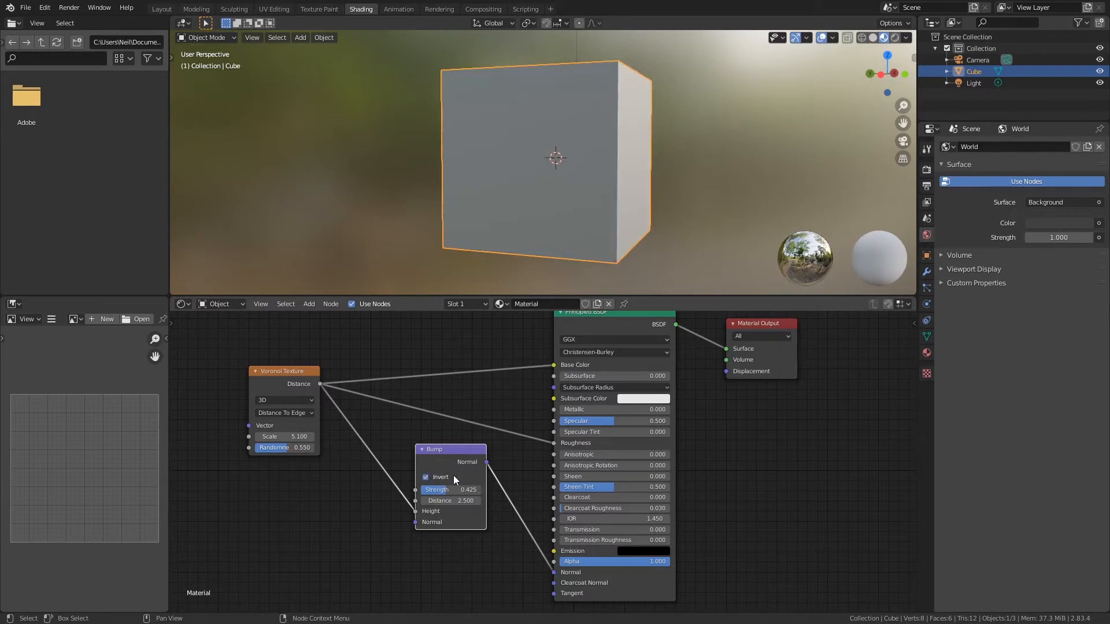
middle_click_drag(533, 155, 508, 151)
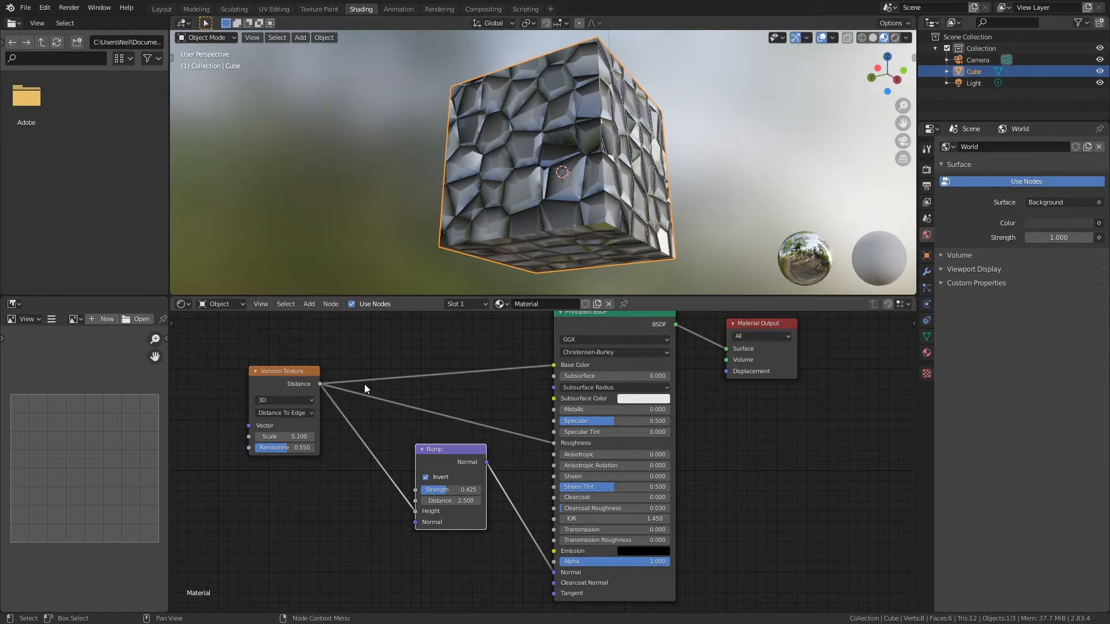
- Select the Voronoi Texture node and save the file
left_click(306, 380)
middle_click_drag(442, 375, 526, 394, "ctrl")
key("ctrl+s")
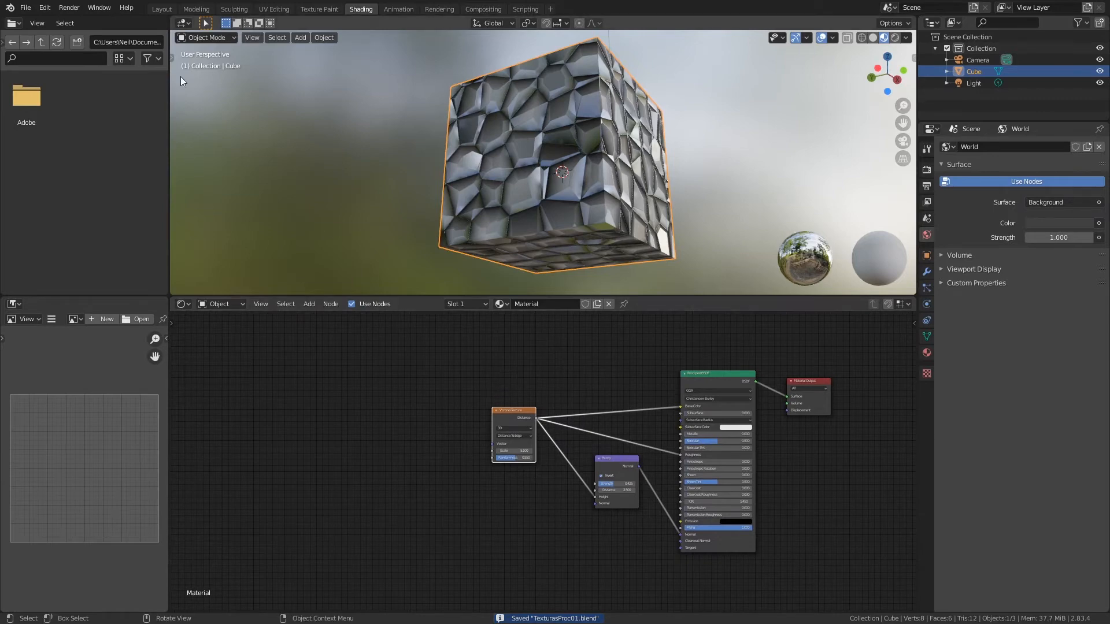
- Search the add-ons in Preferences for "node" and enable Node Wrangler
left_click(44, 7)
left_click(81, 173)
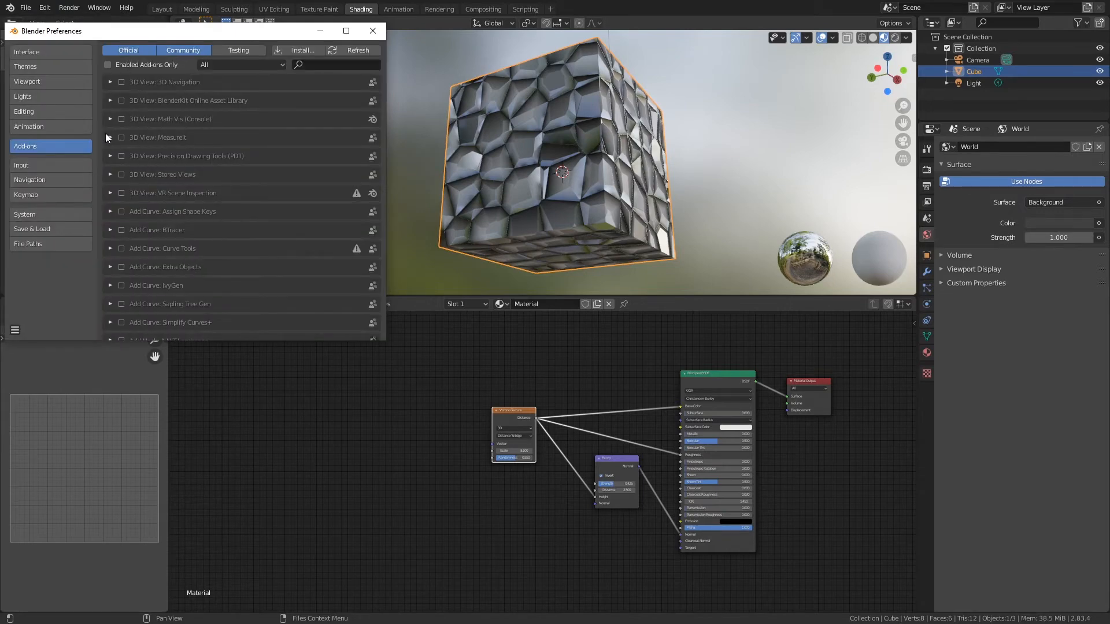
left_click(306, 61)
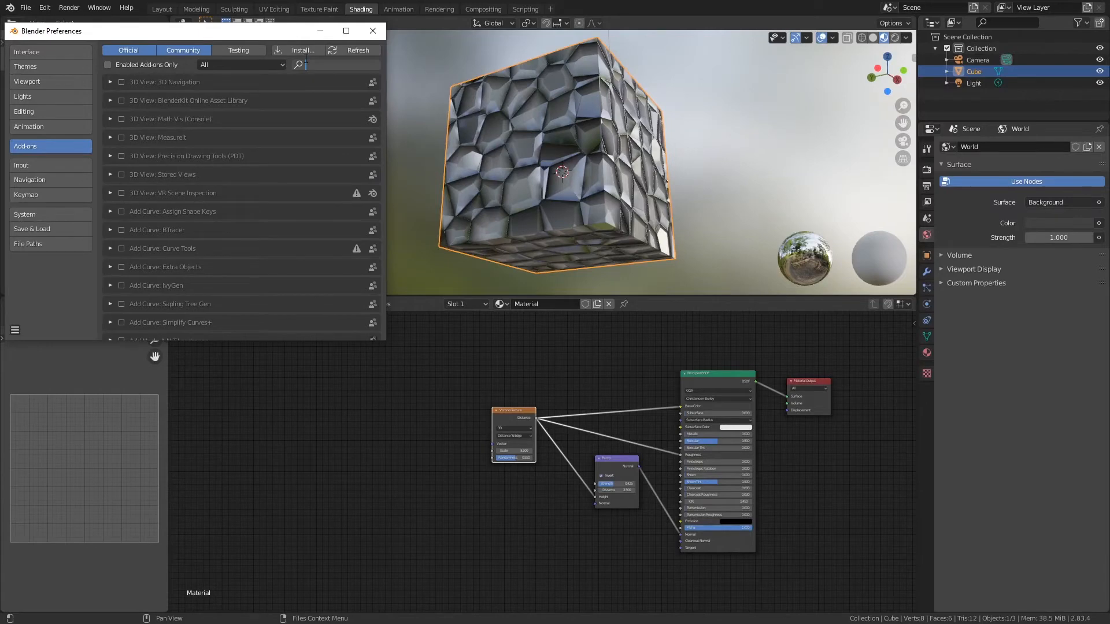
type("node")
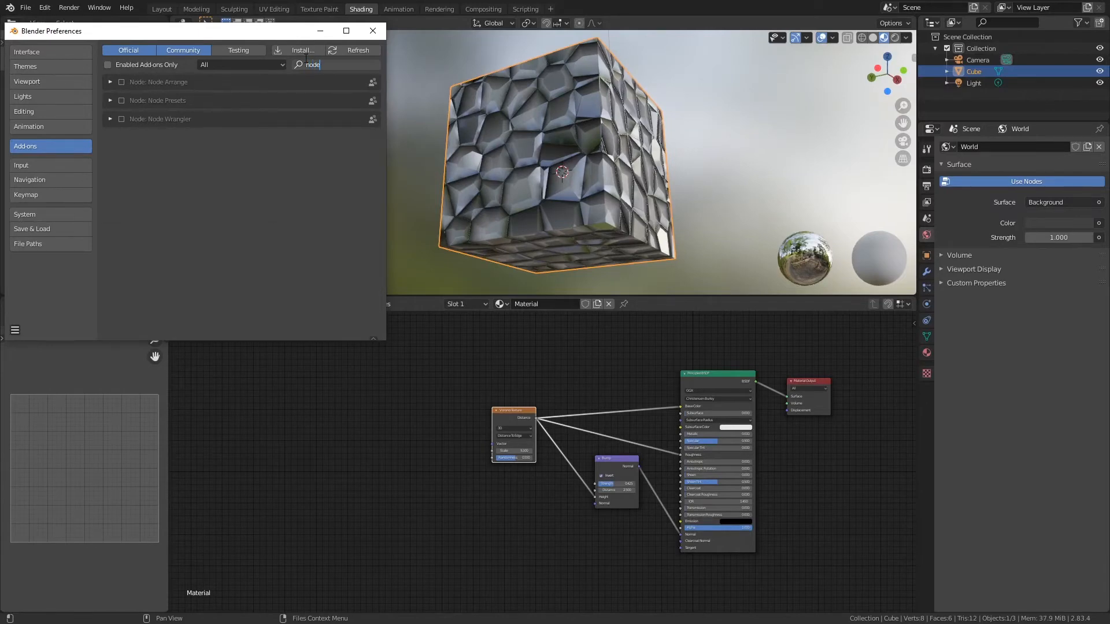
key("Return")
left_click(122, 120)
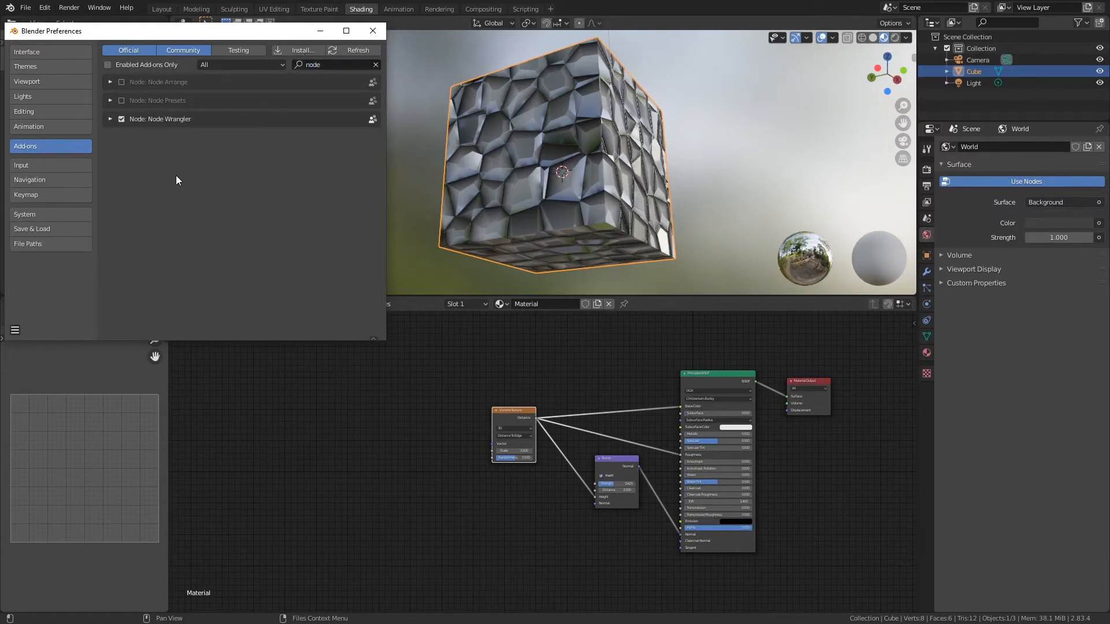
- Look through the Node Wrangler add-on's details, collapse them, and close the preferences
left_click(112, 119)
left_click(112, 119)
left_click(110, 119)
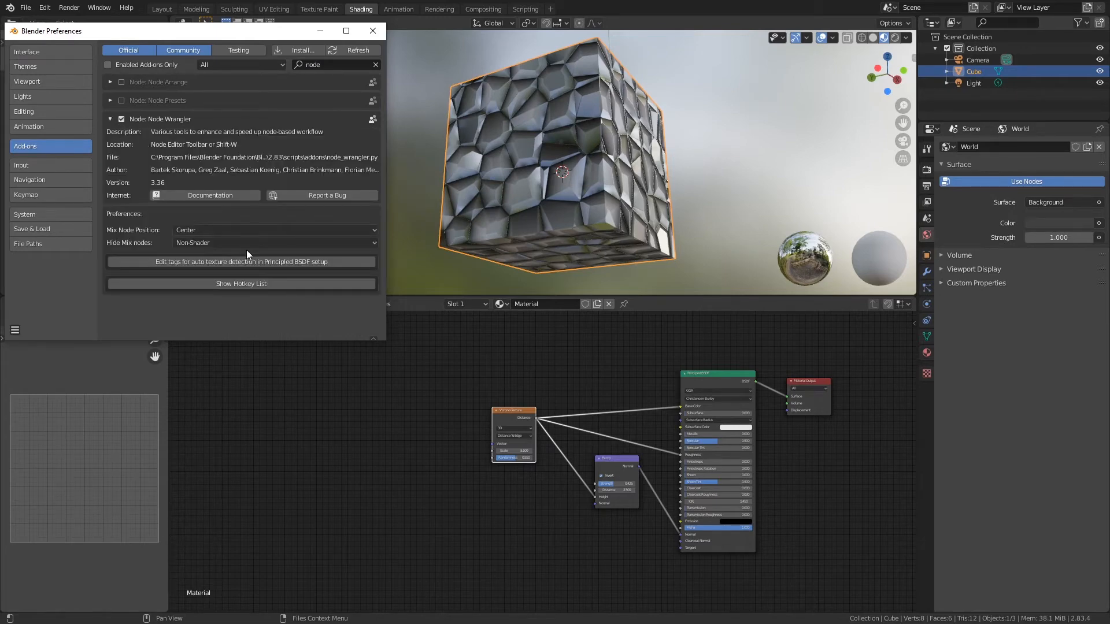
left_click(111, 118)
left_click(373, 31)
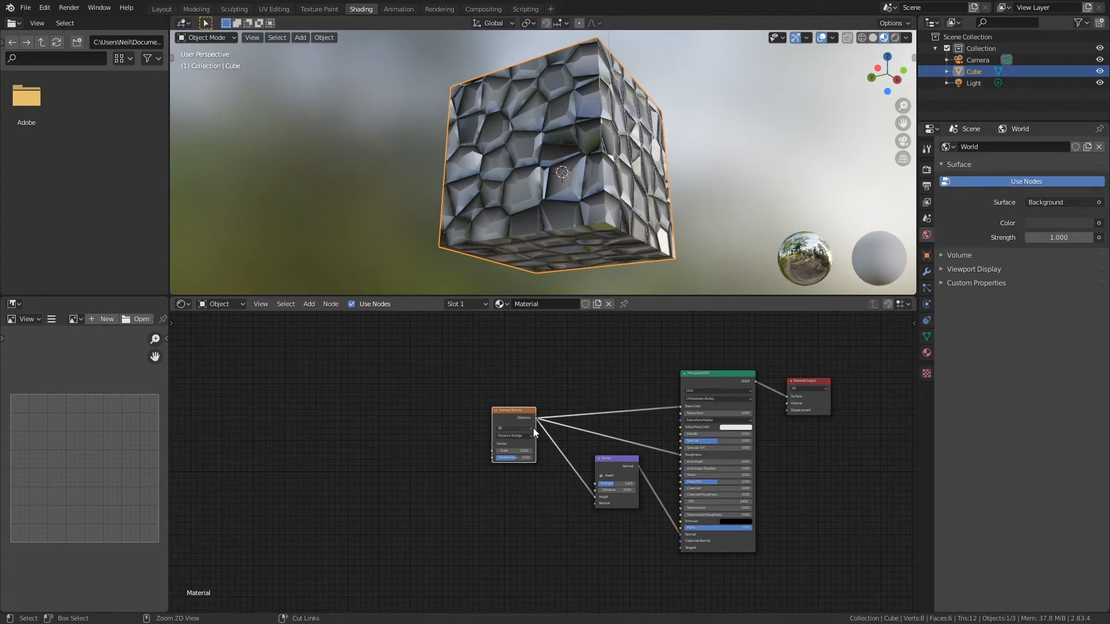
- Preview the Voronoi Texture node's output directly on the cube with Node Wrangler and inspect the pattern up close
left_click(520, 415, "ctrl+shift")
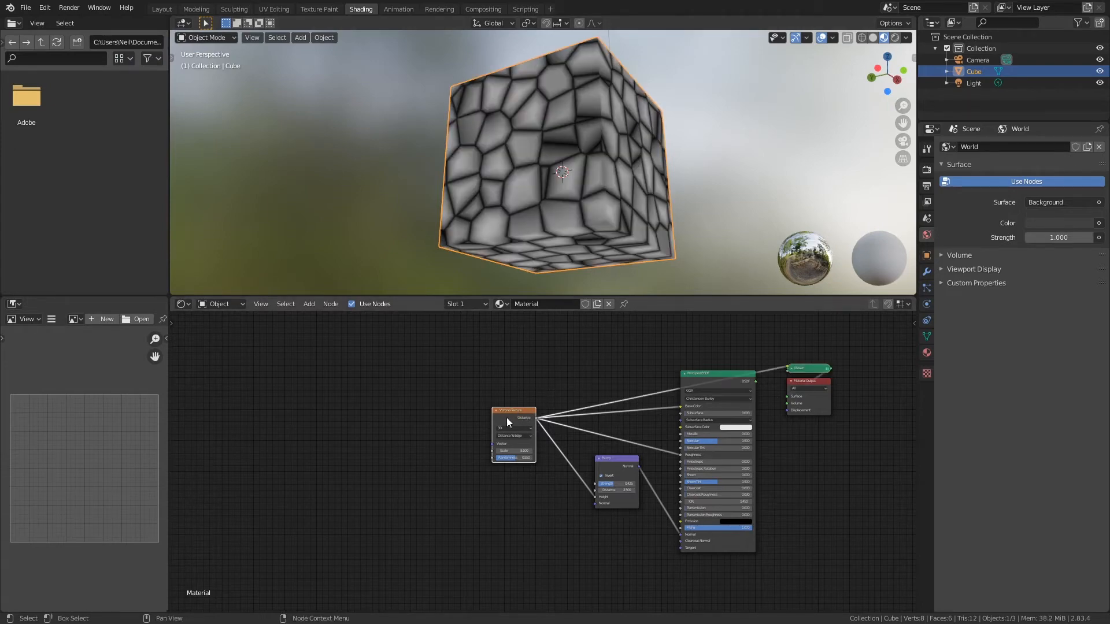
scroll(514, 139, "up", 2)
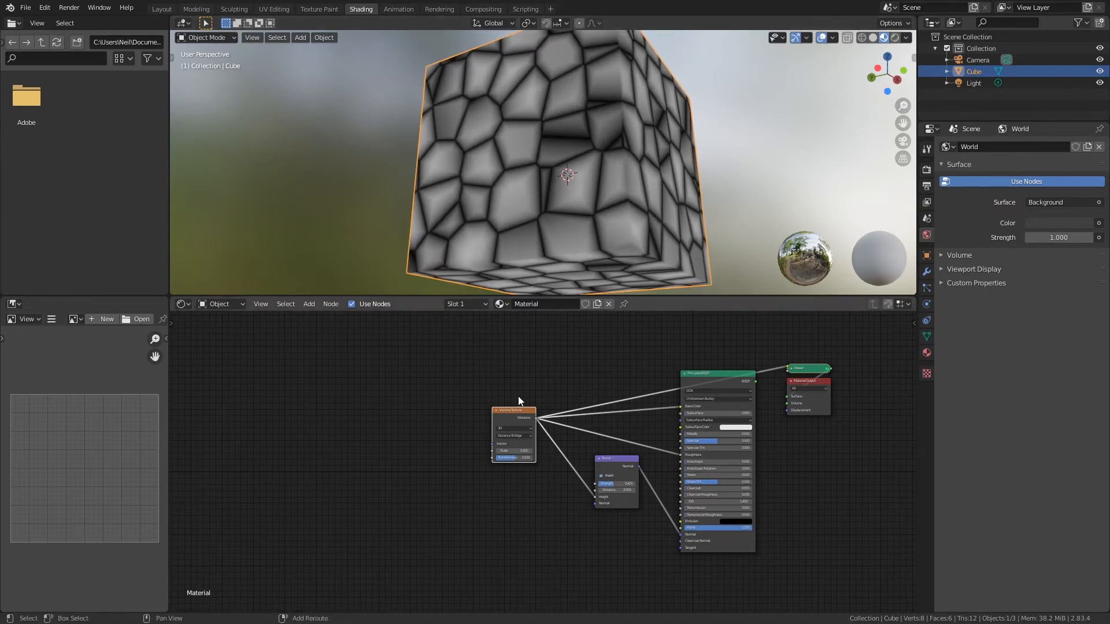
middle_click_drag(523, 393, 447, 369)
mouse_move(529, 199)
middle_mouse_down()
mouse_move(602, 201)
mouse_move(547, 183)
mouse_move(553, 204)
mouse_move(547, 190)
middle_mouse_up()
mouse_move(470, 417)
middle_mouse_down()
mouse_move(485, 415)
mouse_move(450, 425)
middle_mouse_up()
- Set the Voronoi Texture's Scale to 16.200 and Randomness to 0.675
key("KP_Decimal")
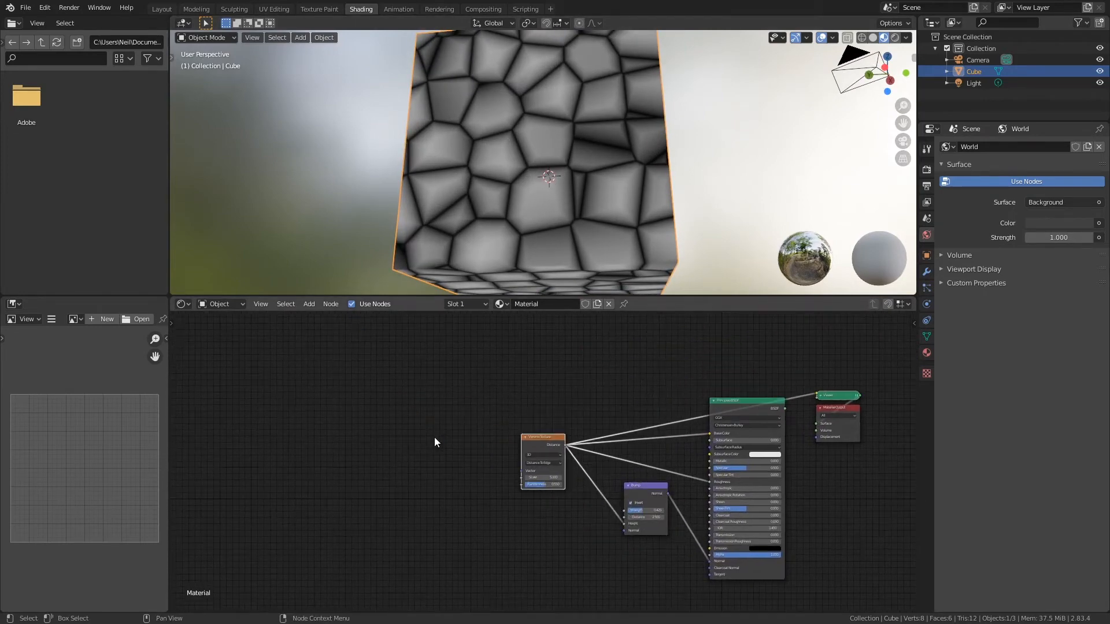
middle_click_drag(586, 498, 433, 383, "ctrl")
left_click_drag(439, 458, 471, 486)
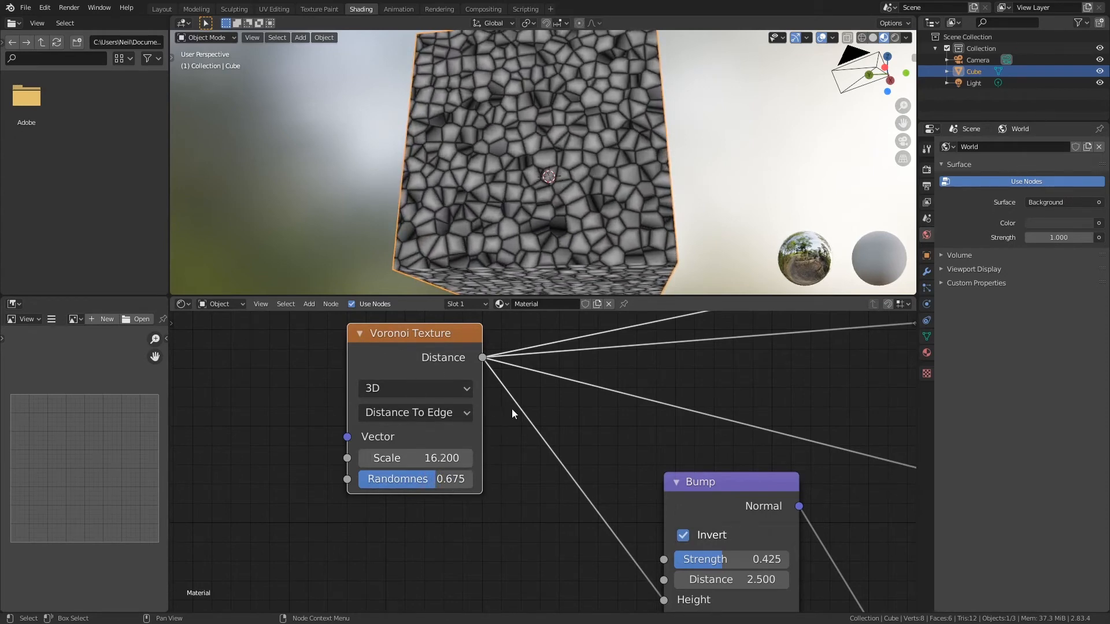
- Set the Voronoi Texture's Randomness to 0.342 and save the file
left_click_drag(436, 480, 389, 491)
key("ctrl+s")
- Add a Checker Texture node above the Voronoi Texture, preview it on the cube, and move the Voronoi node clear of it
scroll(500, 385, "down", 3)
middle_click_drag(516, 375, 426, 374)
key("shift+a")
mouse_move(426, 374)
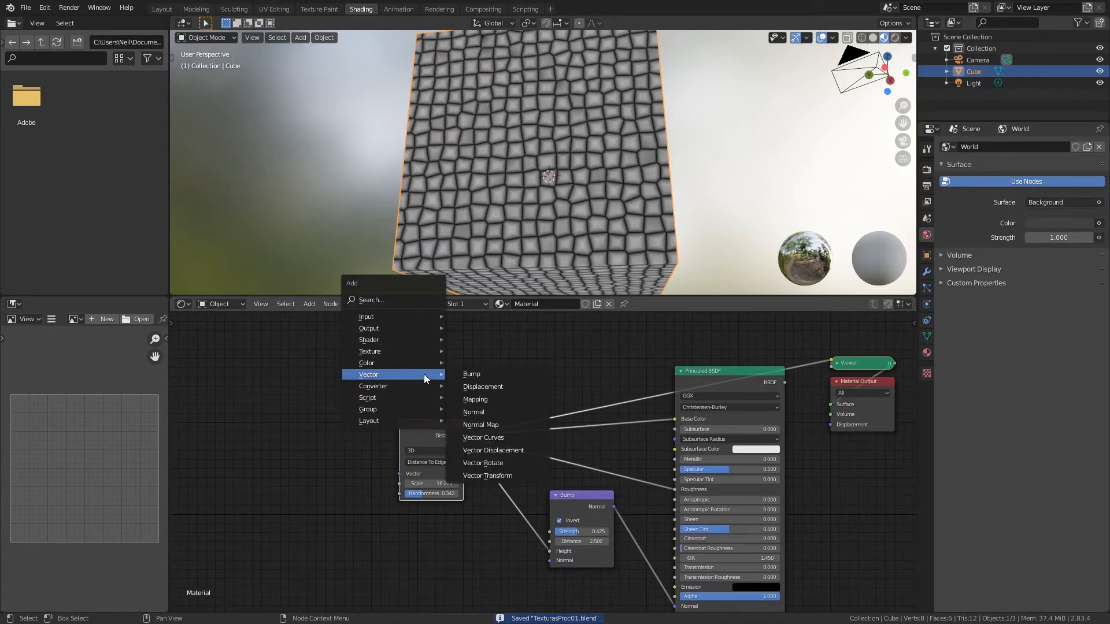
mouse_move(410, 354)
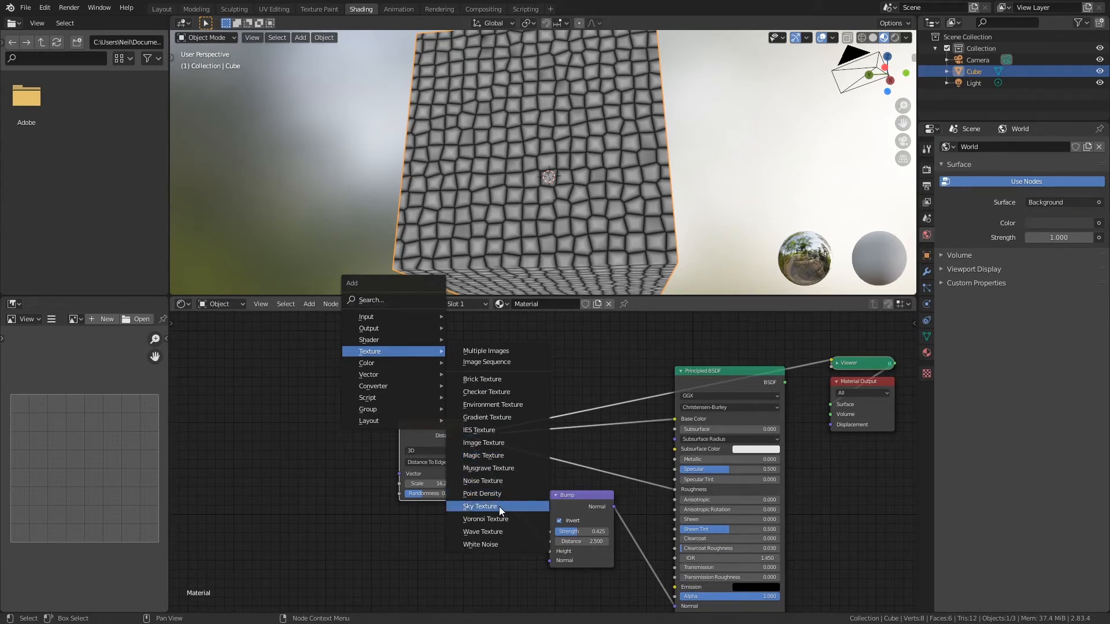
left_click(498, 391)
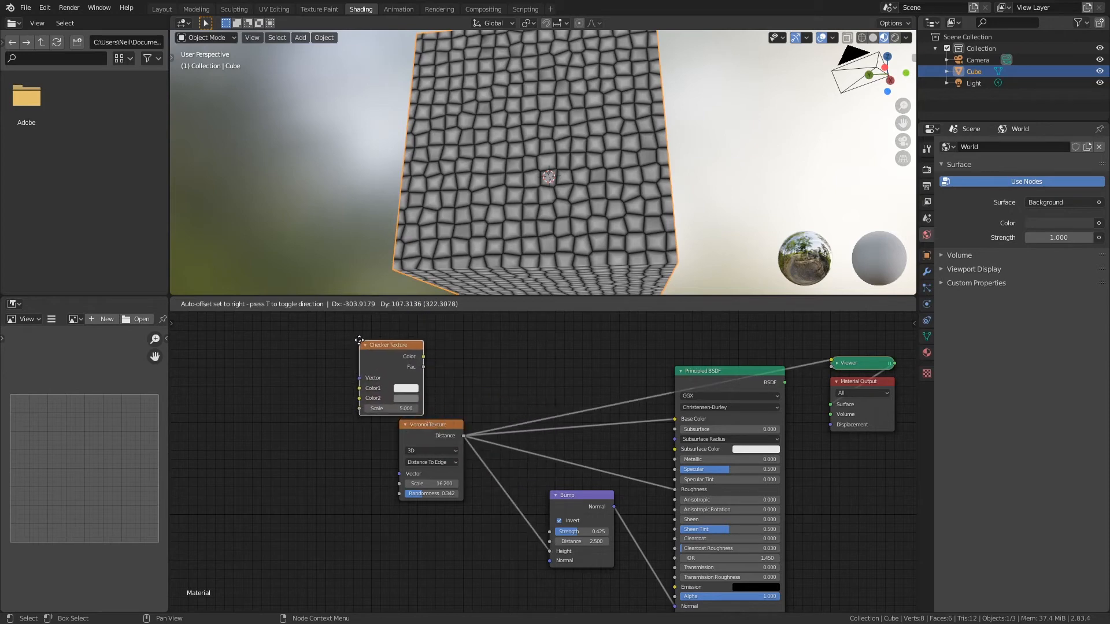
left_click(359, 340)
left_click(405, 360, "ctrl+shift")
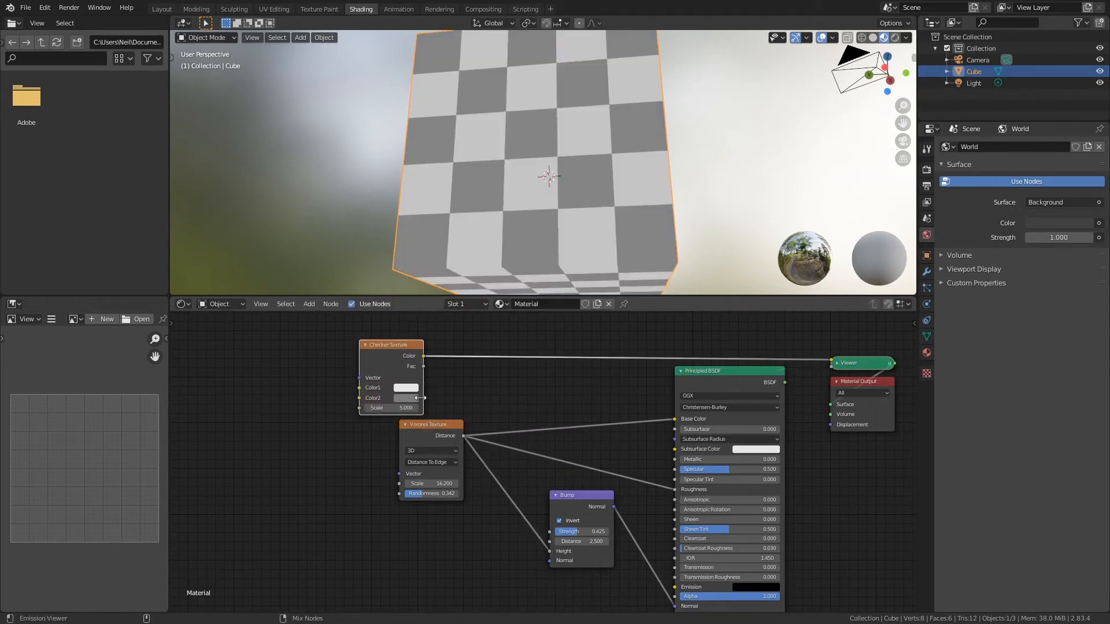
left_click_drag(429, 425, 368, 461)
- Change the Checker Texture's Color2 to near-black and its Color1 to yellow
left_click(416, 397)
left_click_drag(473, 295, 480, 375)
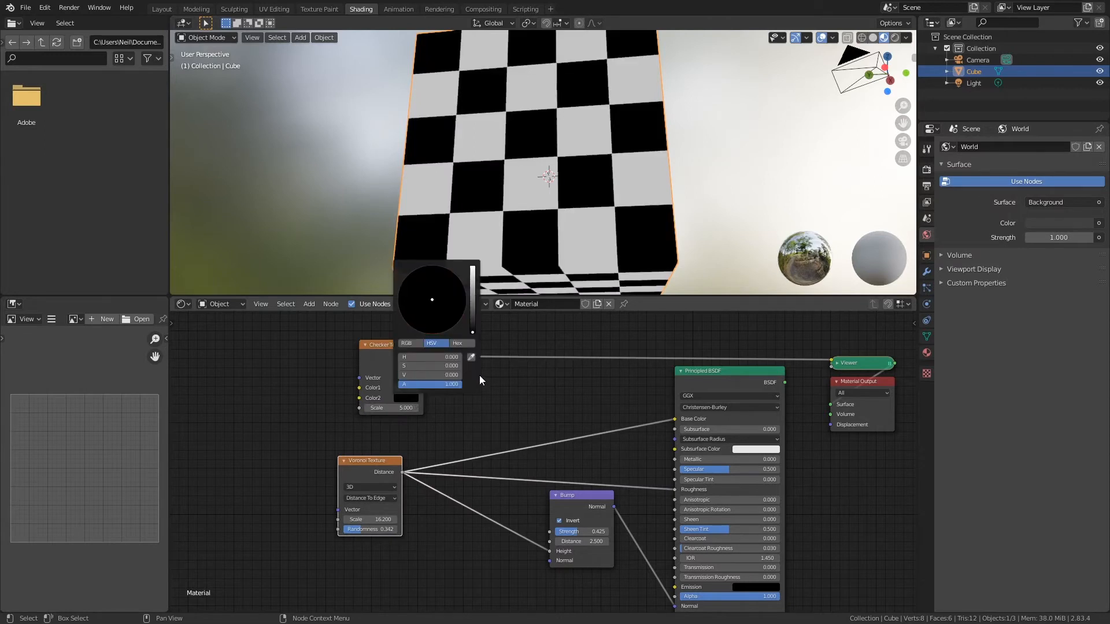
left_click_drag(477, 332, 477, 332)
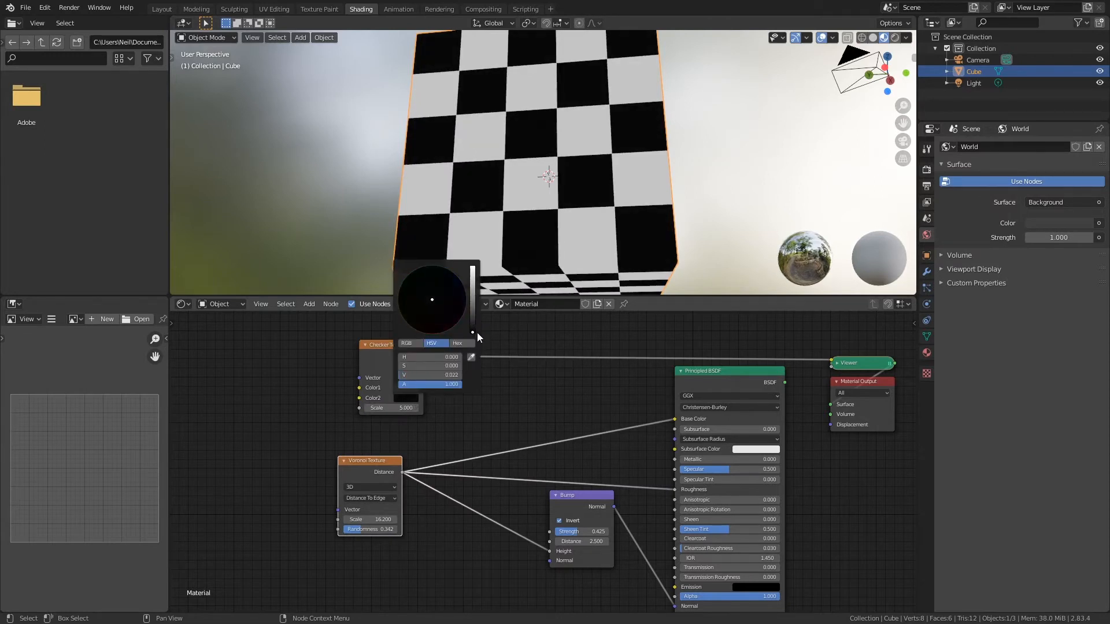
left_click(412, 298)
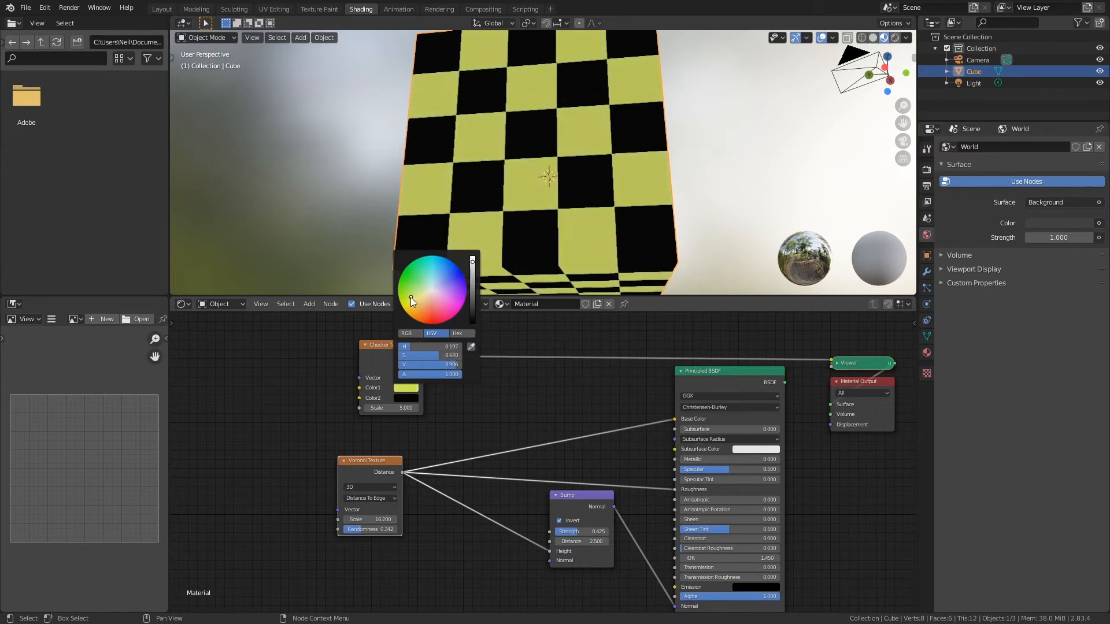
- Connect the Checker Texture's Fac output to the Principled BSDF's Base Color and preview the Principled BSDF on the cube
left_click_drag(399, 358, 675, 418)
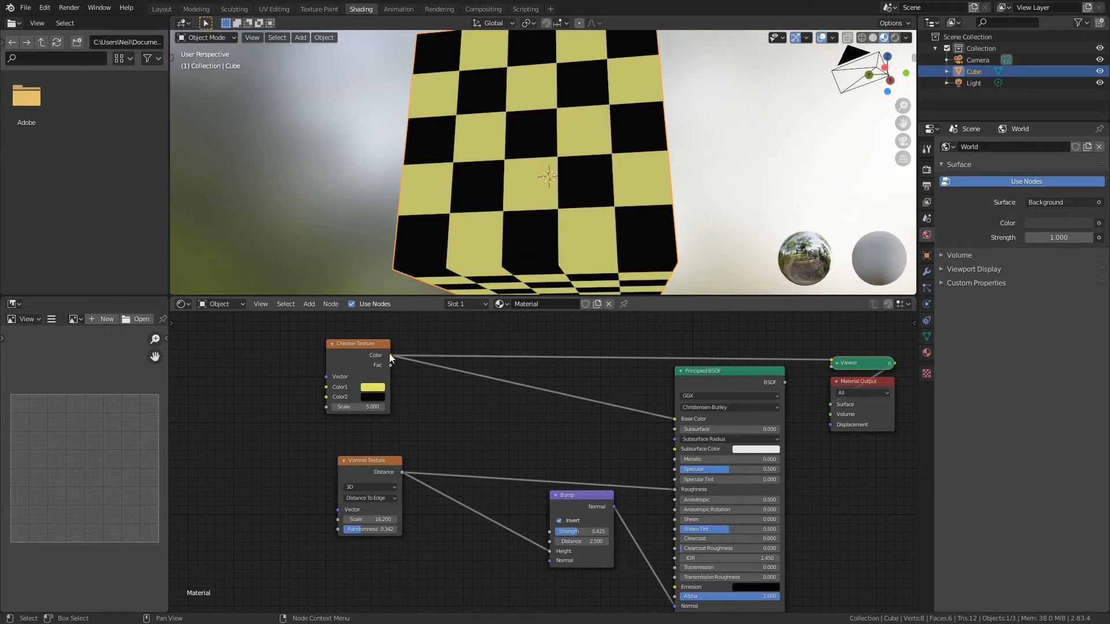
left_click_drag(391, 365, 674, 418)
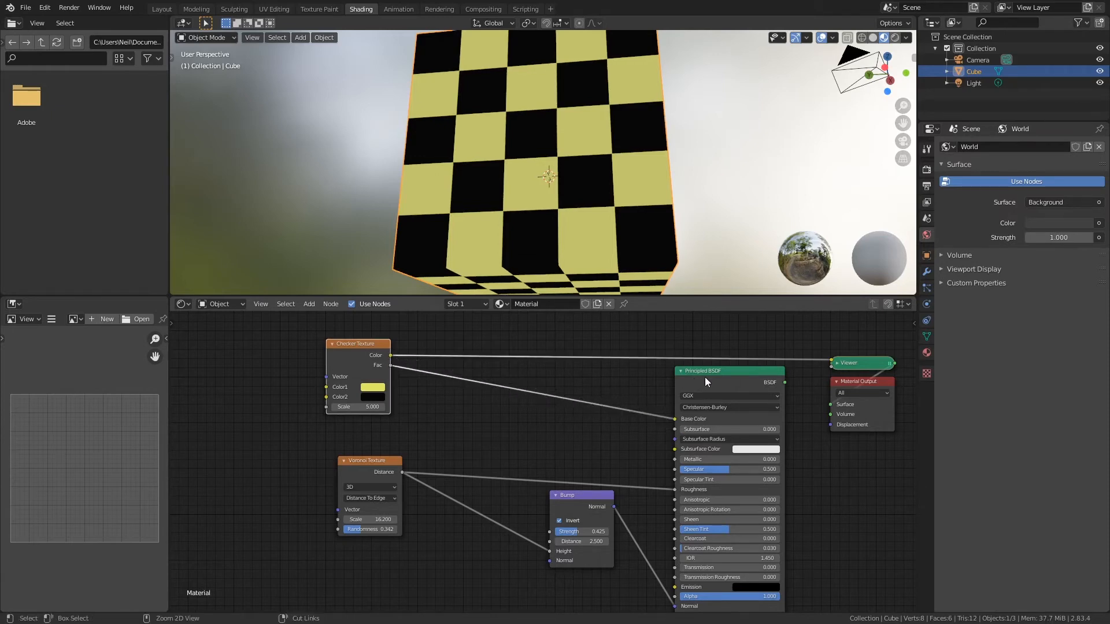
left_click(703, 379, "ctrl+shift")
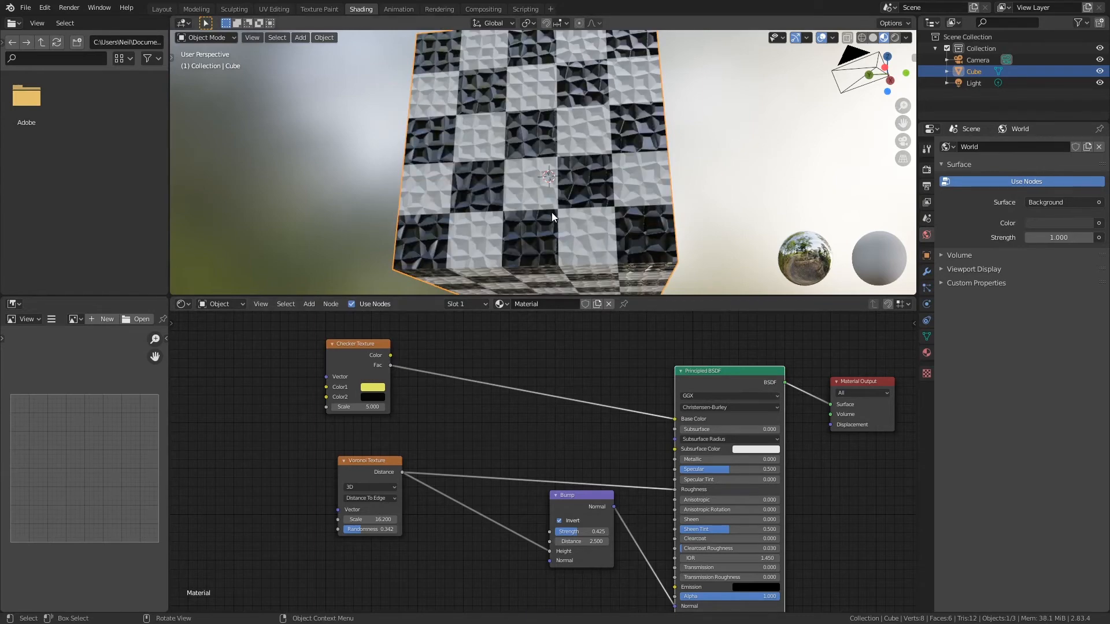
- Set the Voronoi Texture's Randomness to 0.000 and its Scale to 12.400
scroll(520, 179, "down", 4)
middle_click_drag(518, 187, 520, 243)
left_click_drag(370, 528, 291, 509)
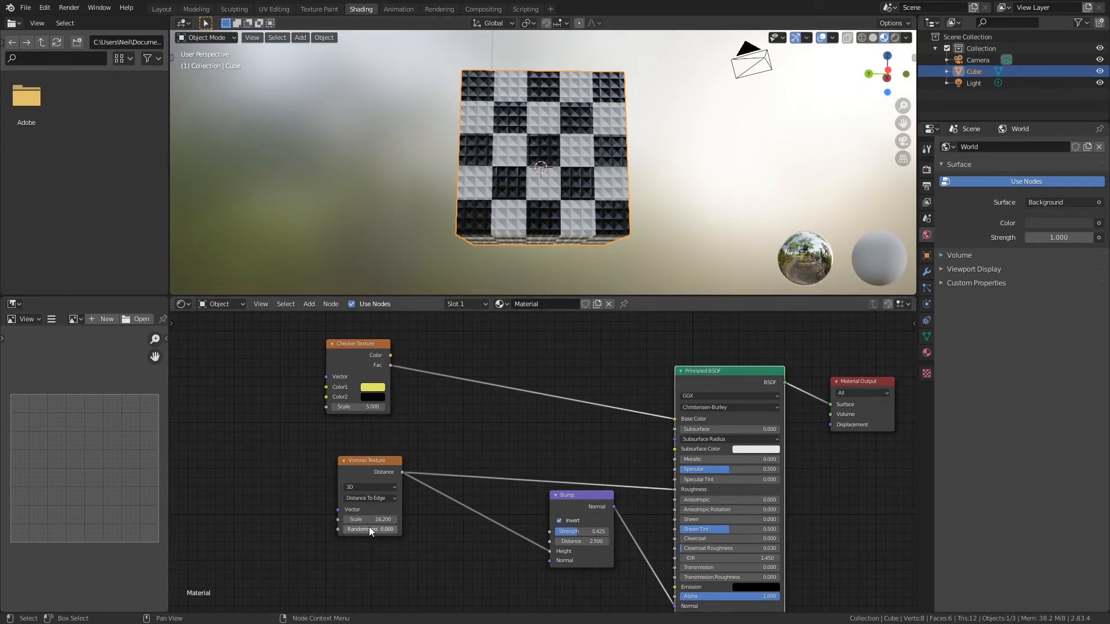
mouse_move(370, 520)
left_mouse_down()
mouse_move(349, 519)
mouse_move(361, 519)
left_mouse_up()
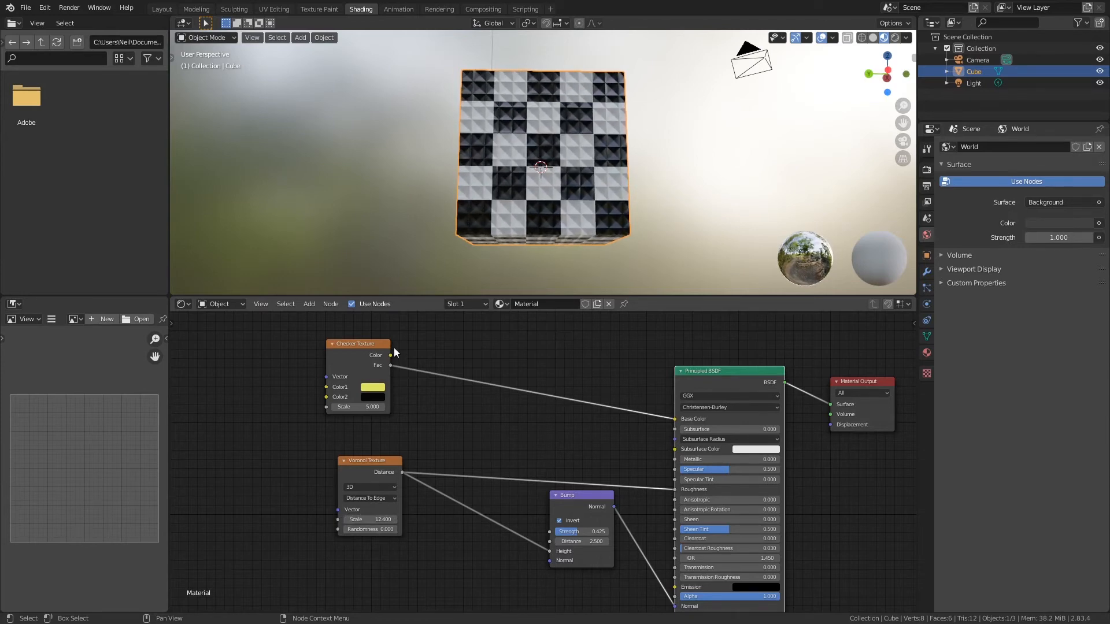
- Compare the Checker Texture's own color preview with the full Principled BSDF result on the cube
left_click(379, 362)
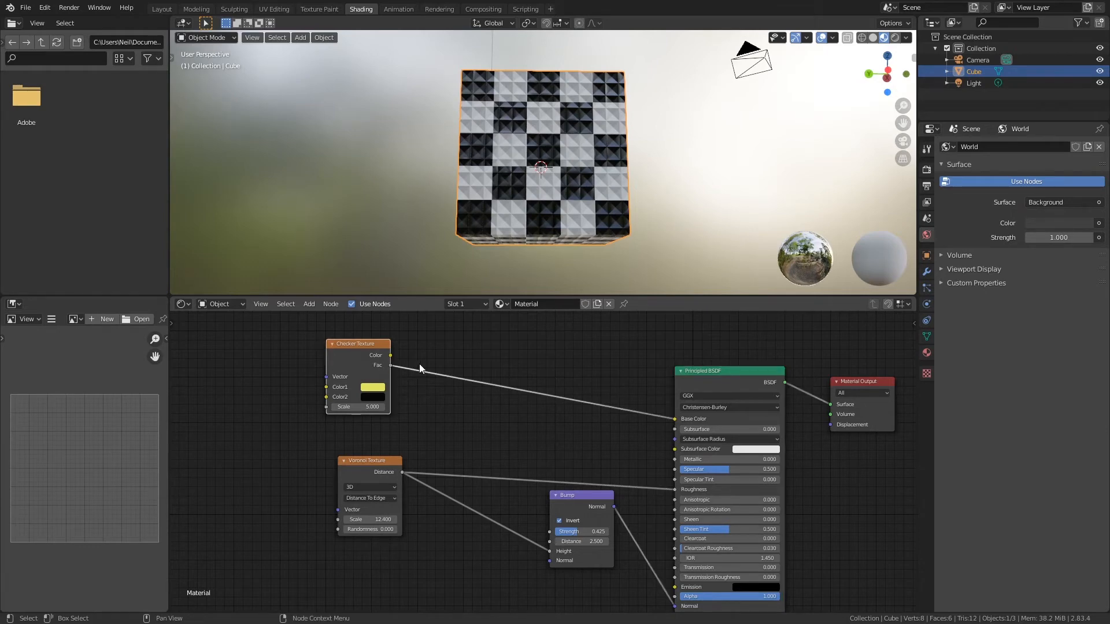
left_click(719, 373)
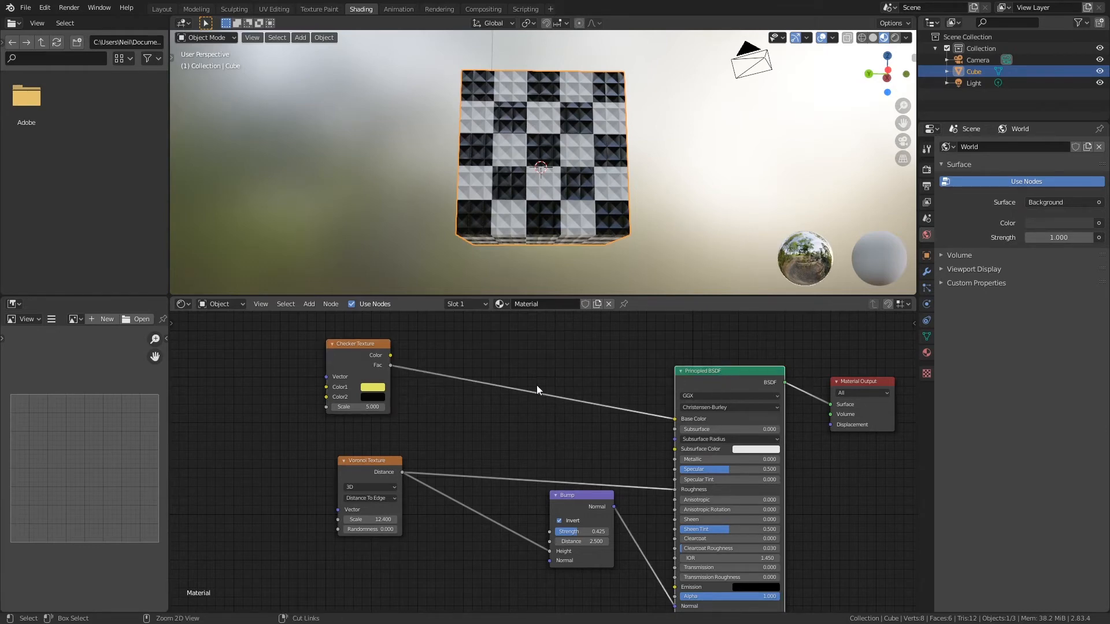
left_click(370, 355, "ctrl+shift")
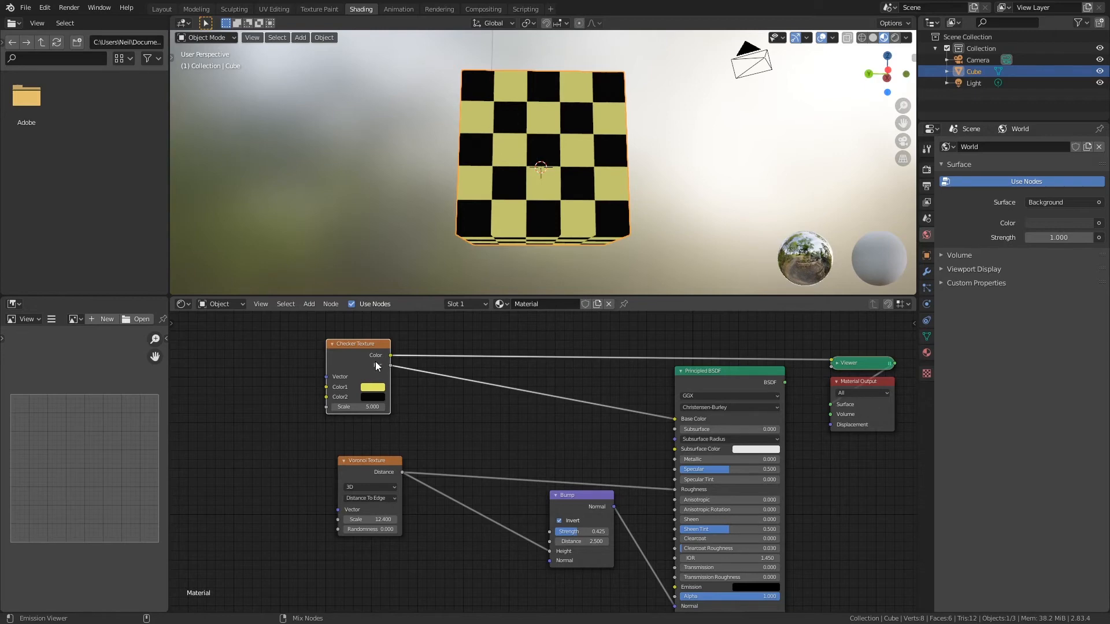
left_click(722, 377, "ctrl+shift")
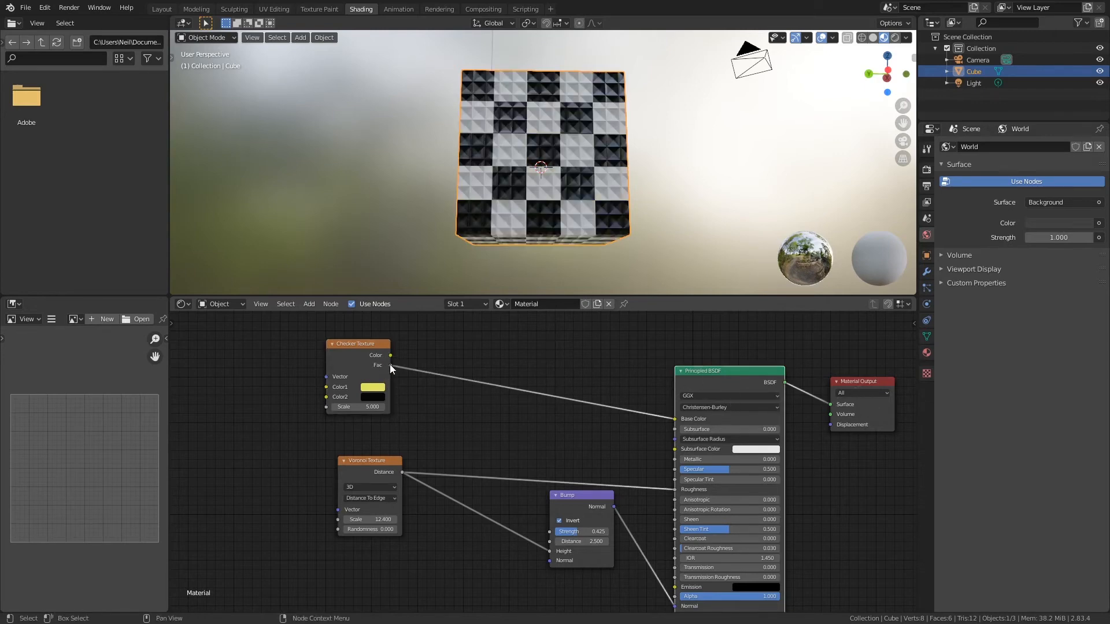
- Unlink the Principled BSDF's Roughness and Normal inputs and feed the Checker Texture's Color output into Base Color
left_click_drag(676, 489, 502, 435)
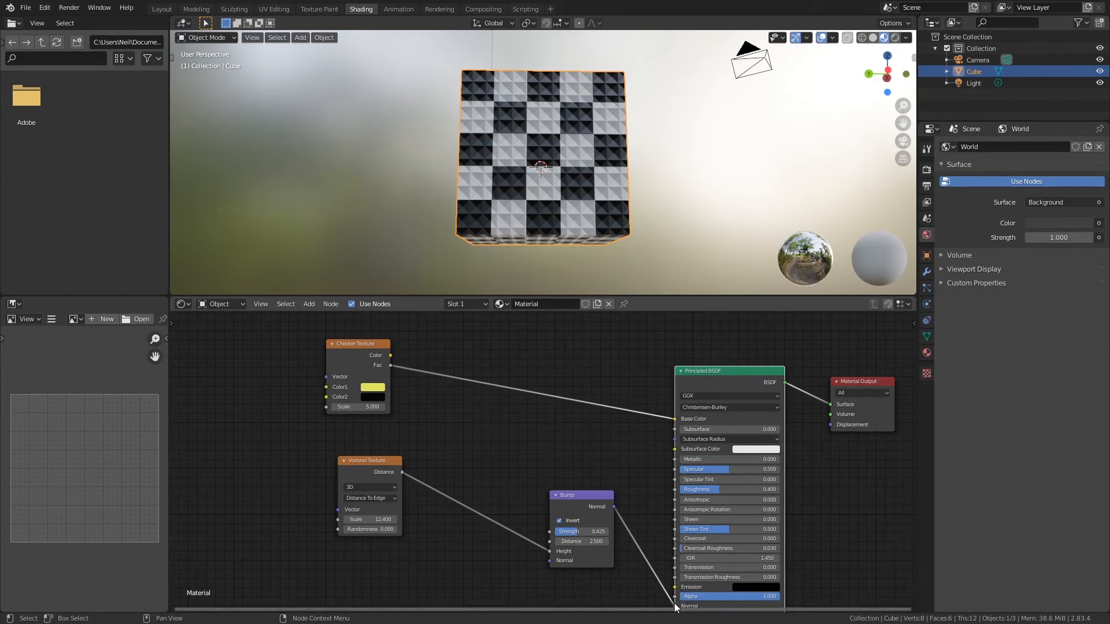
left_click_drag(675, 607, 588, 608)
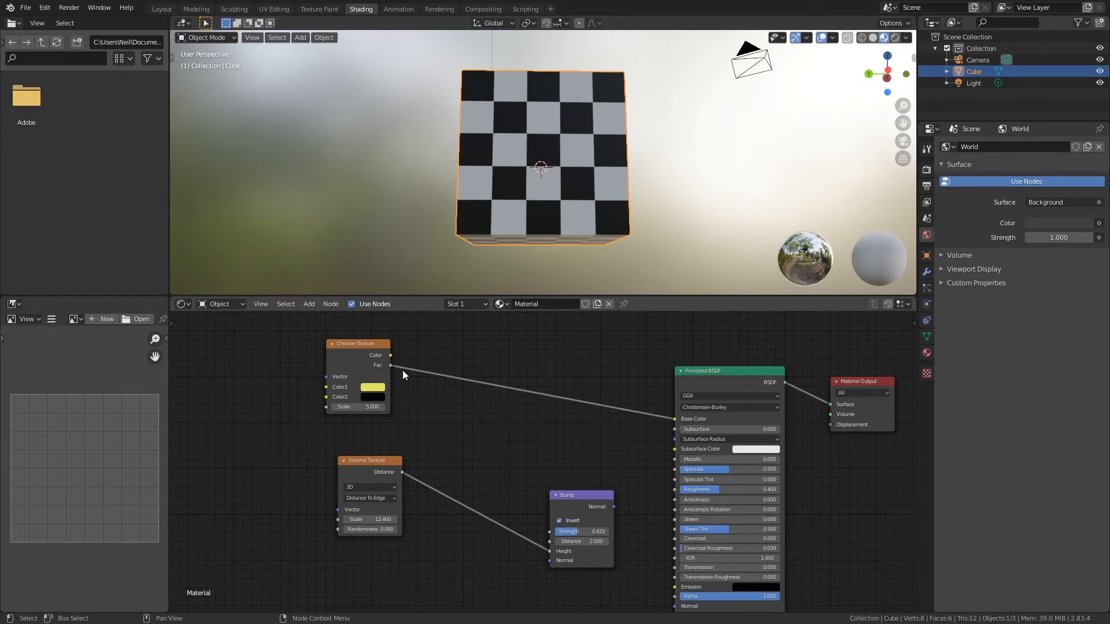
left_click_drag(390, 356, 678, 420)
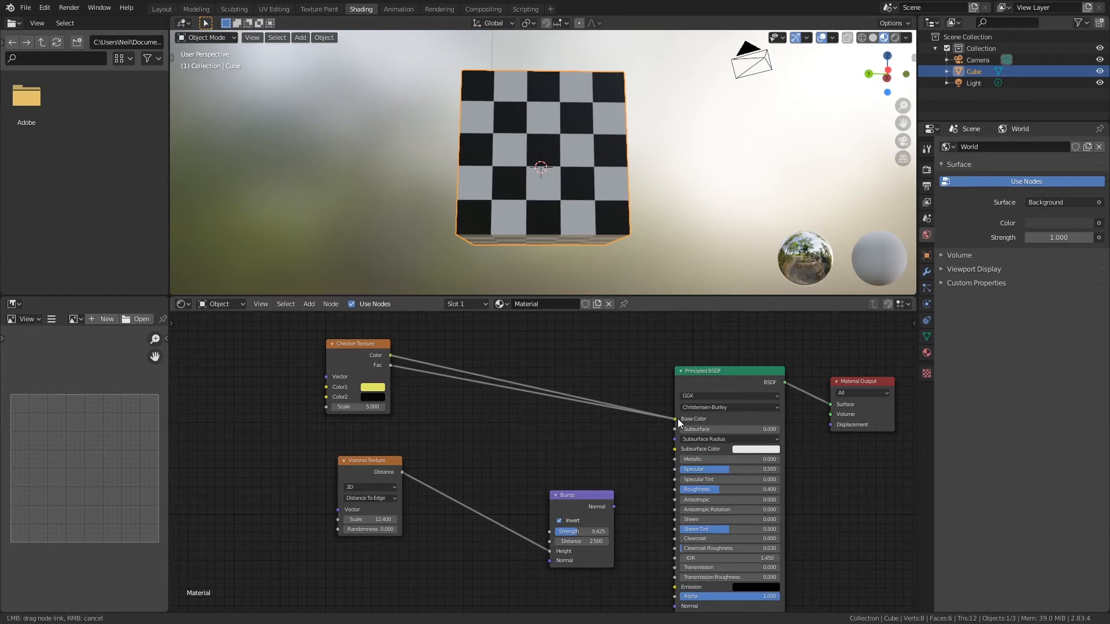
left_click_drag(678, 418, 677, 419)
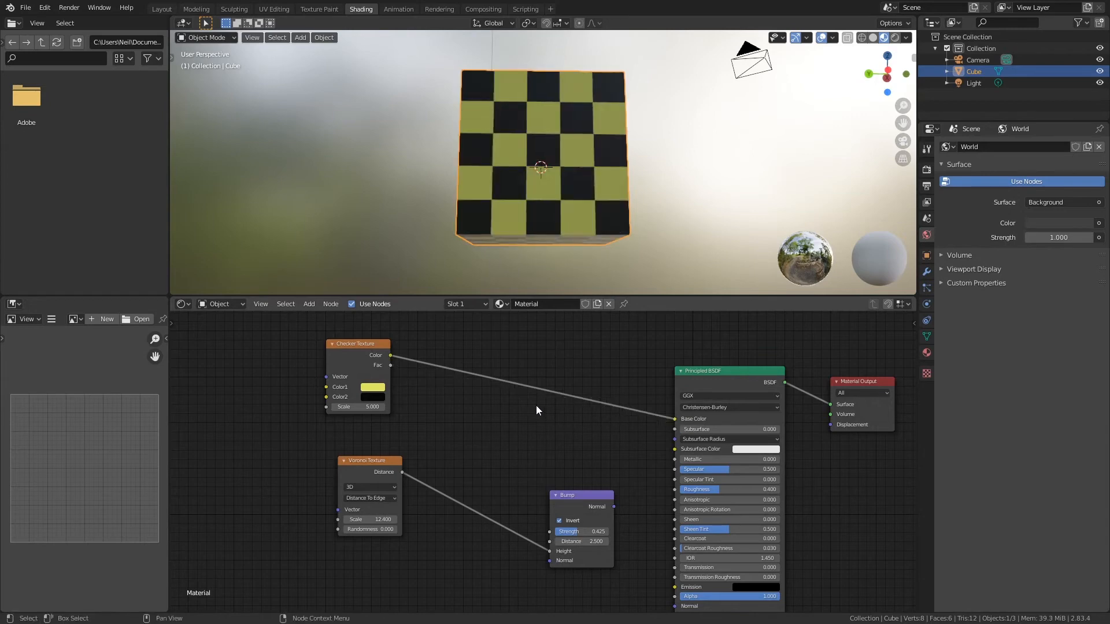
- Drive the Bump node's Height with the Checker Texture's Fac and link the Bump output to the Principled BSDF's Normal
left_click_drag(392, 366, 548, 553)
left_click_drag(614, 508, 675, 606)
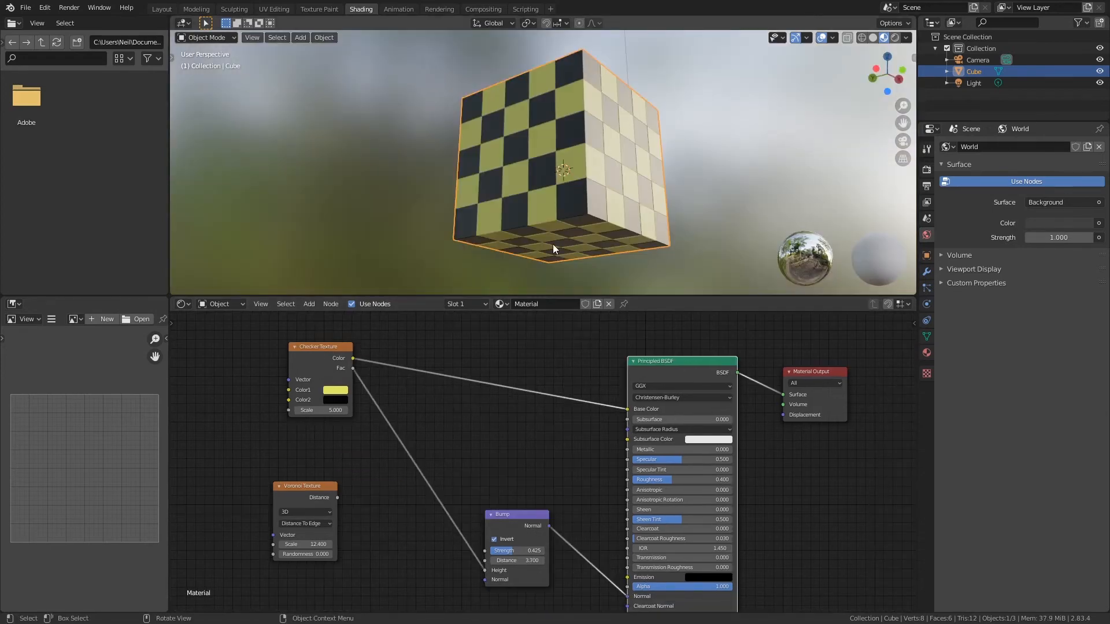
- Set the Bump's Strength to 1.000 and Distance to 6.300, and the Checker Texture's Scale to 2.000
mouse_move(514, 547)
left_mouse_down()
mouse_move(578, 547)
mouse_move(532, 560)
mouse_move(568, 559)
mouse_move(546, 559)
left_mouse_up()
middle_click_drag(602, 191, 571, 151)
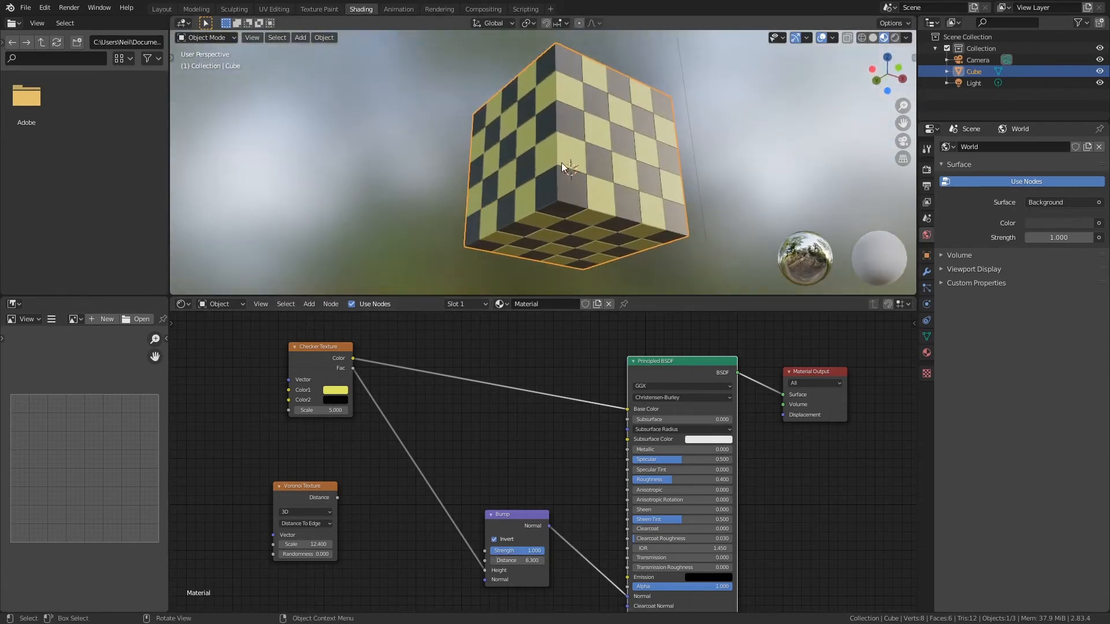
left_click_drag(340, 410, 317, 410)
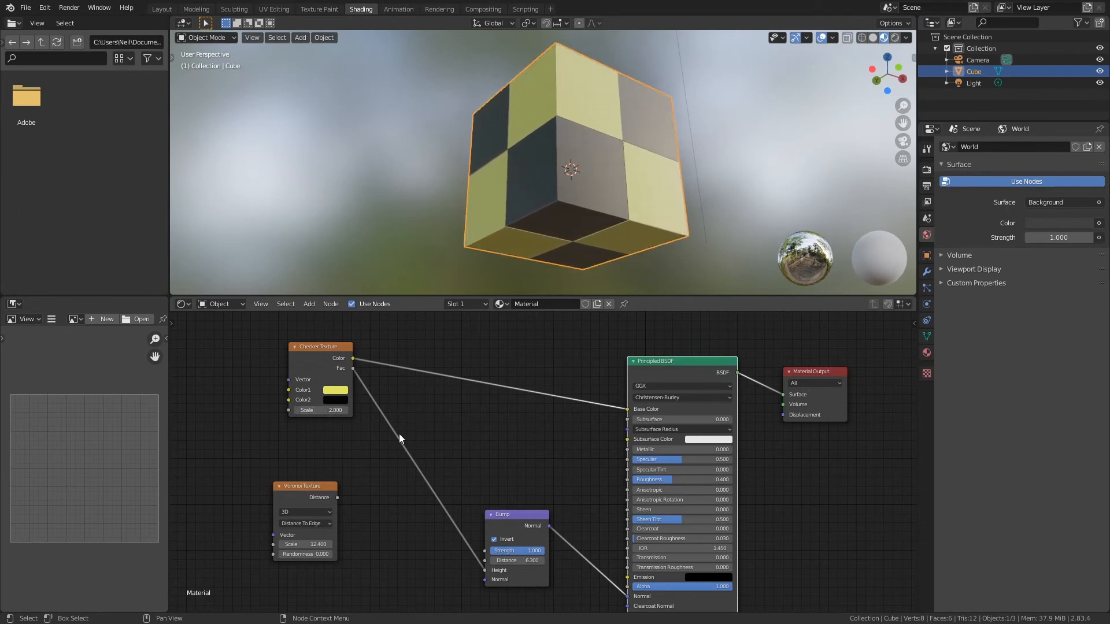
middle_click_drag(603, 181, 499, 183)
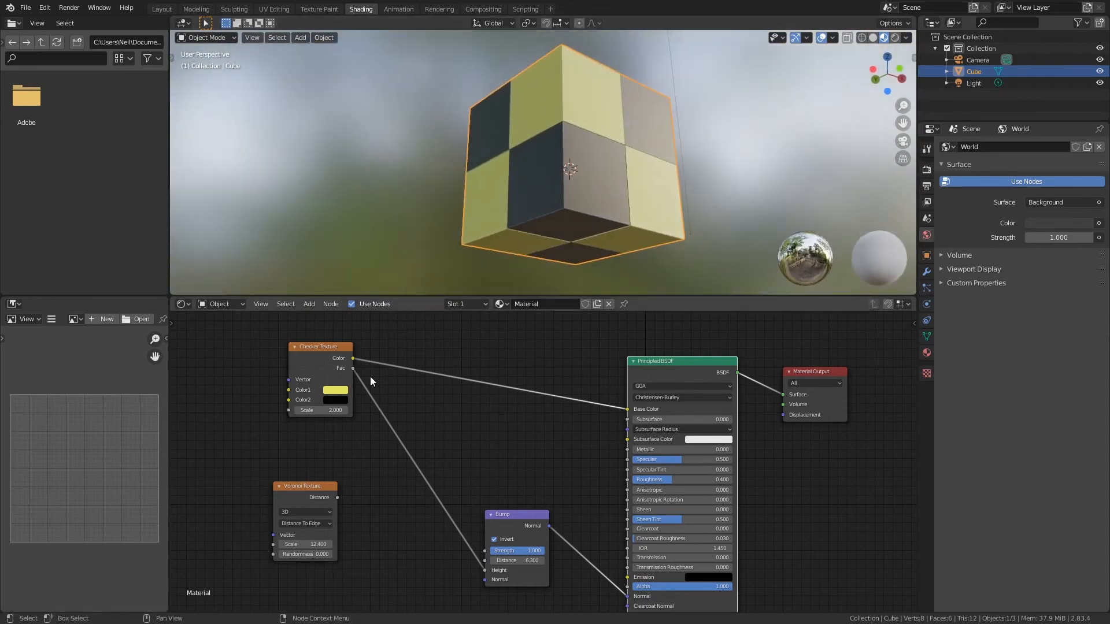
- Connect the Checker Texture's Fac output to the Principled BSDF's Roughness, try it on Specular, and inspect the cube's reflections
mouse_move(355, 368)
left_mouse_down()
mouse_move(628, 474)
mouse_move(627, 460)
mouse_move(628, 480)
left_mouse_up()
middle_click_drag(571, 180, 553, 205)
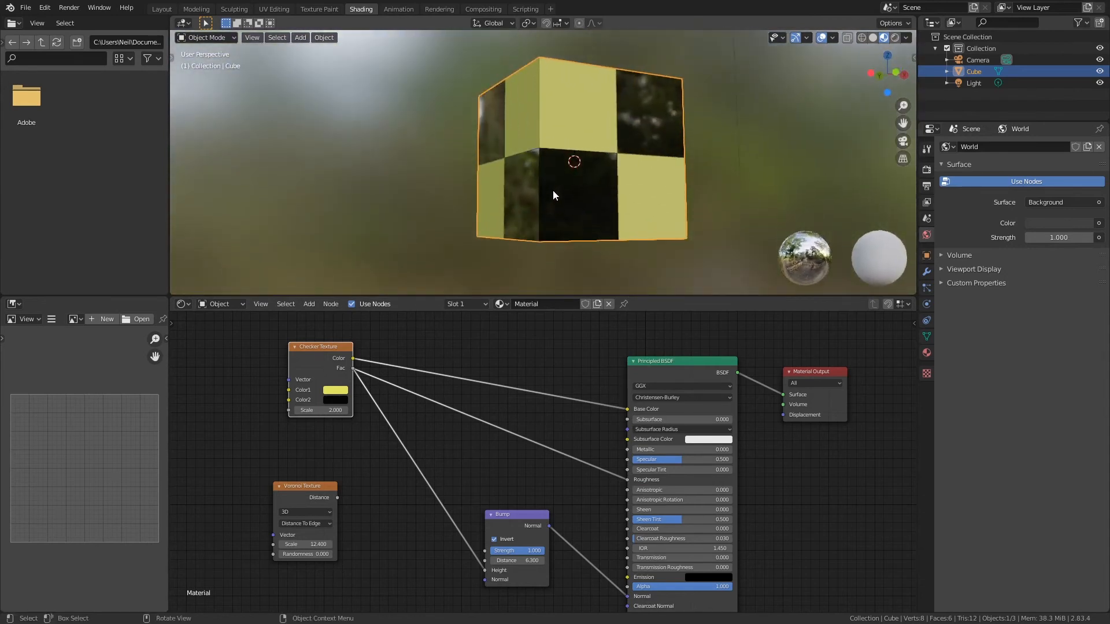
left_click_drag(352, 368, 622, 458)
mouse_move(617, 201)
middle_mouse_down()
mouse_move(626, 218)
mouse_move(656, 165)
mouse_move(591, 210)
mouse_move(600, 196)
mouse_move(622, 222)
mouse_move(614, 210)
middle_mouse_up()
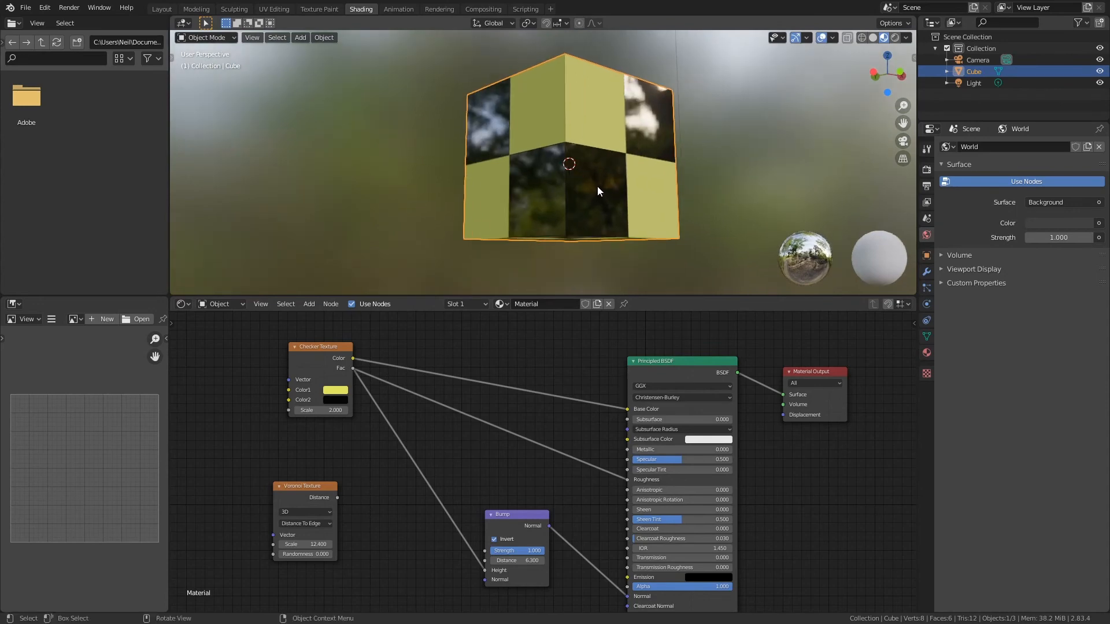
- Move the Bump and Checker Texture nodes away from the Principled BSDF and connect the checker's Fac output to Alpha
left_click_drag(523, 518, 454, 500)
left_click_drag(330, 353, 625, 589)
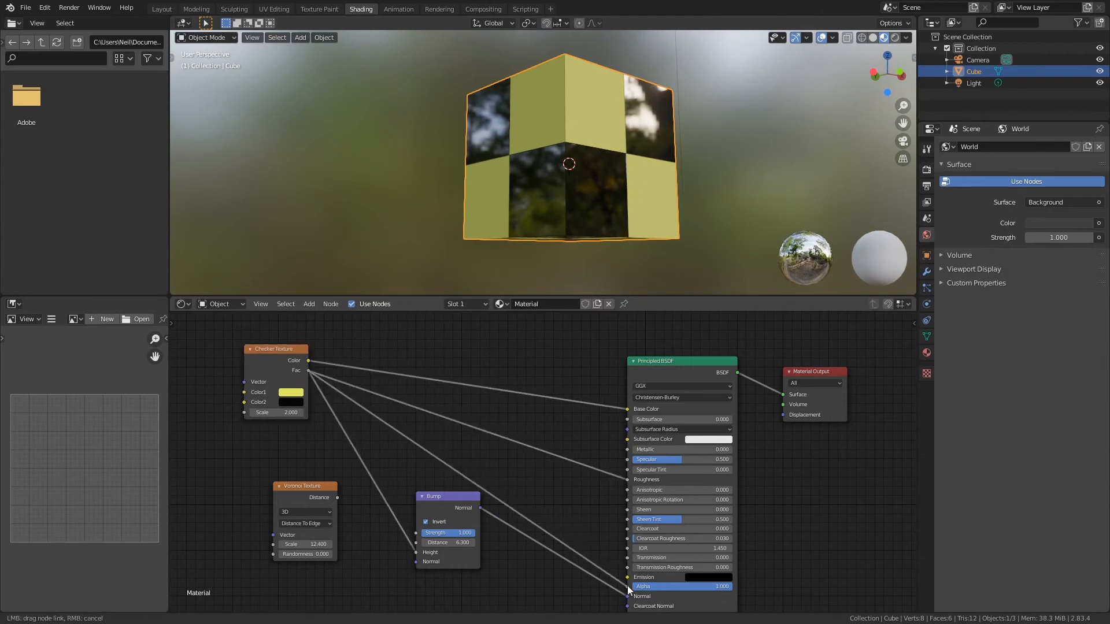
left_click_drag(629, 586, 629, 586)
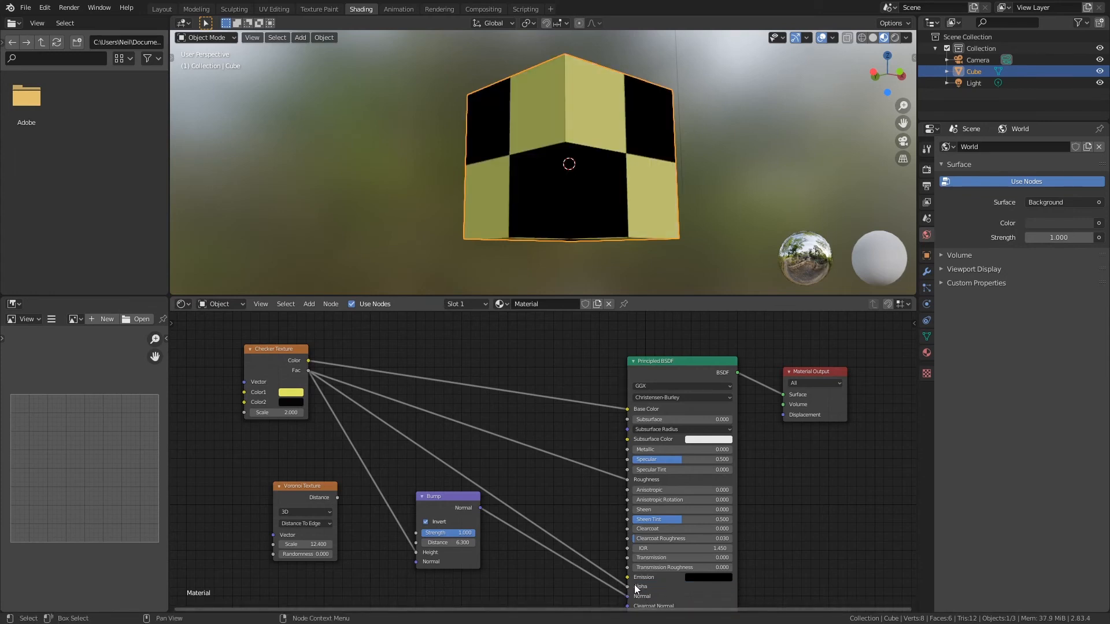
- Set both the Blend Mode and the Shadow Mode in the cube's material settings to Alpha Hashed
middle_click_drag(682, 514, 678, 422)
key("Home")
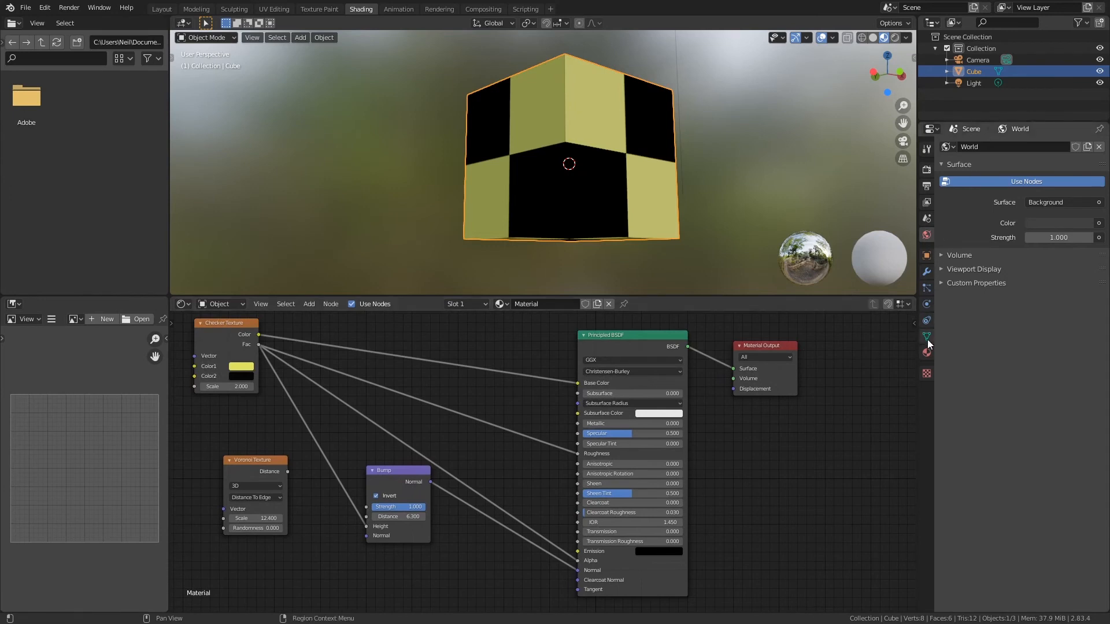
left_click(927, 353)
scroll(1010, 516, "down", 5)
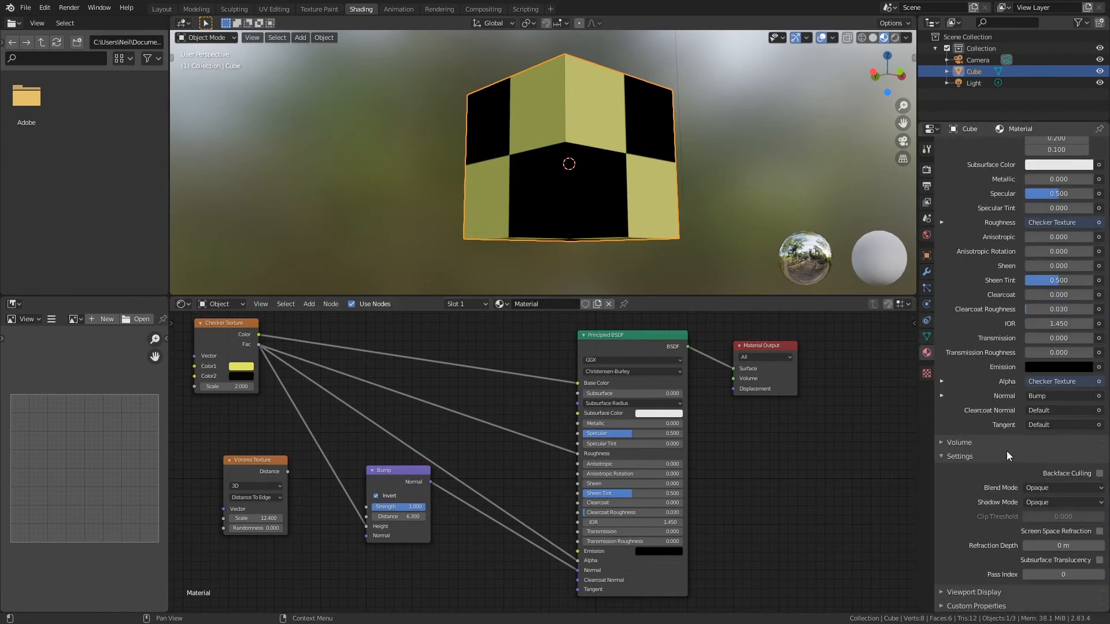
left_click(1037, 487)
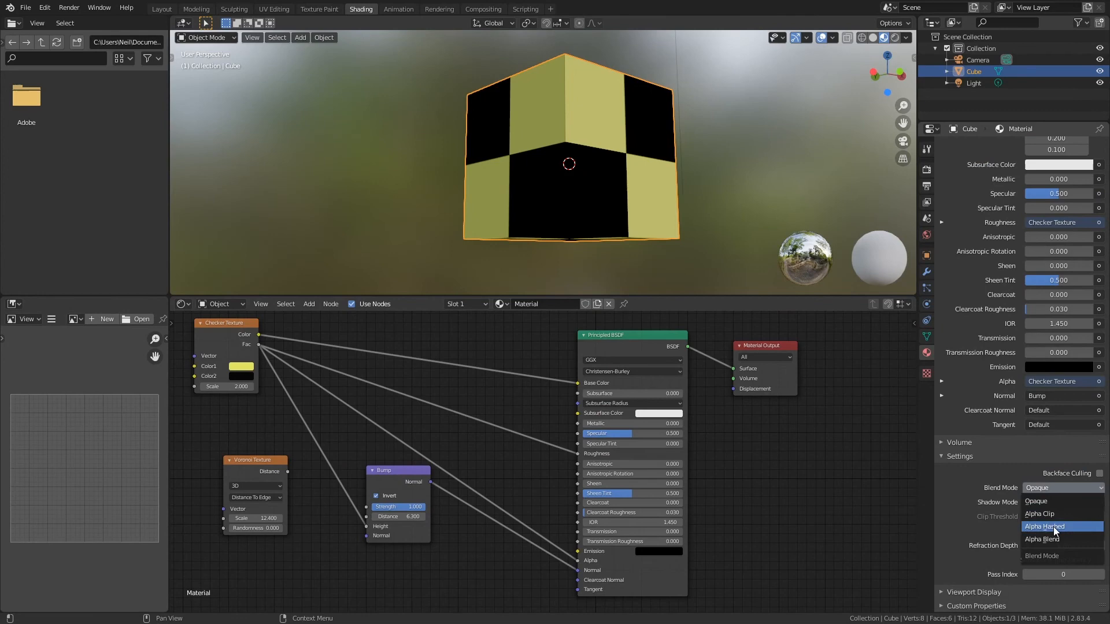
left_click(1059, 528)
left_click(1048, 503)
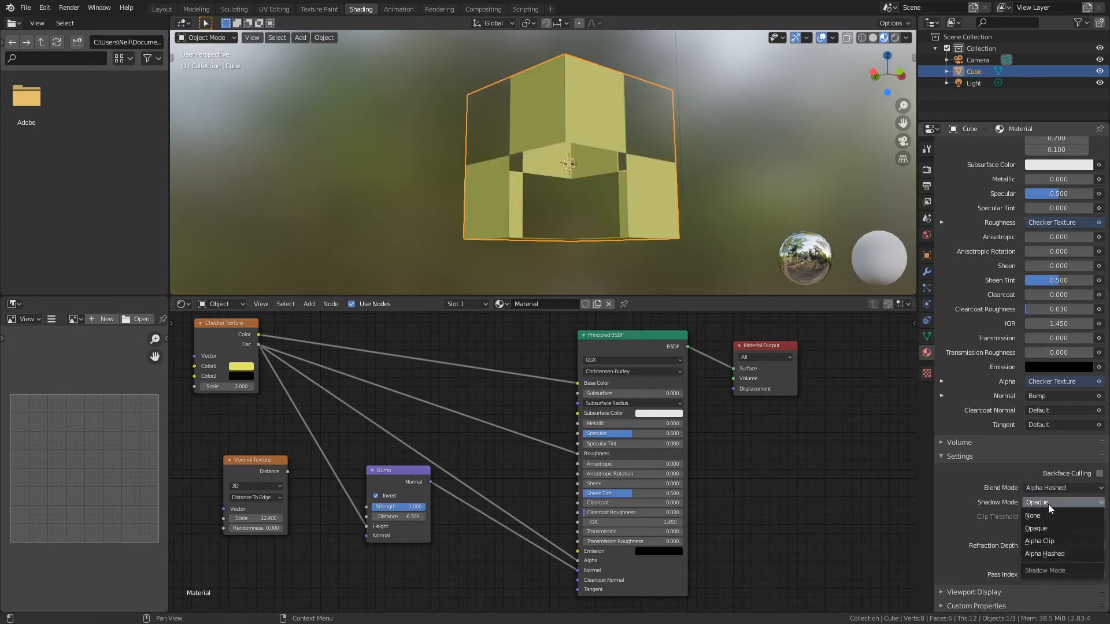
left_click(1059, 540)
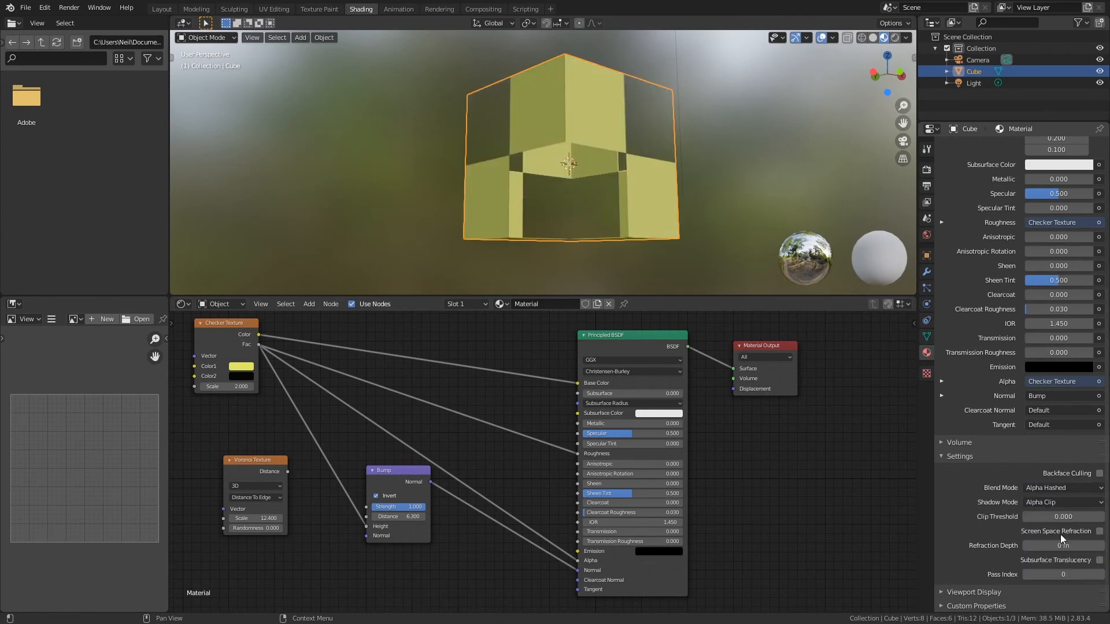
left_click(1058, 503)
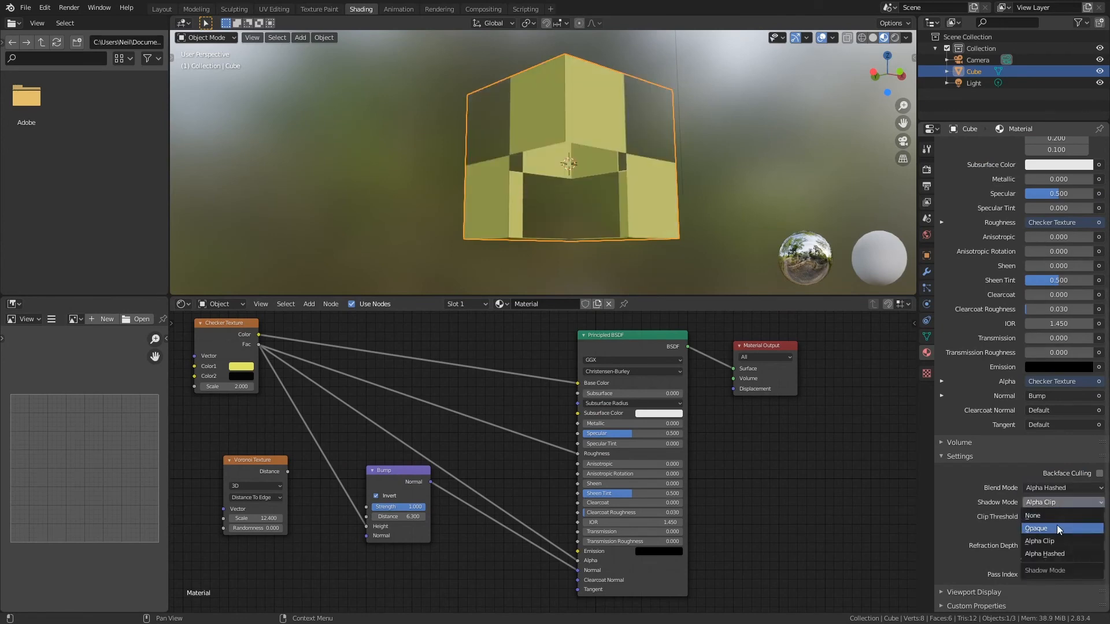
left_click(1056, 554)
- Connect the Checker Texture's Color output to the Principled BSDF's Alpha input
middle_click_drag(510, 381, 580, 387)
left_click_drag(333, 345, 658, 570)
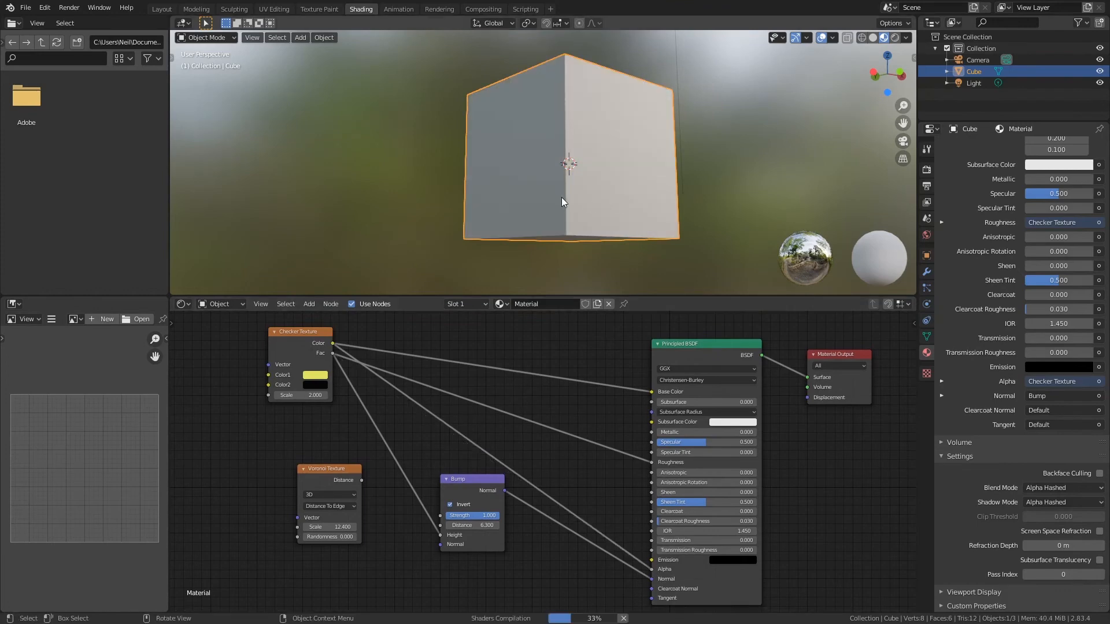
- Inspect the cube's transparency, and connect the Checker Texture's Fac output to the Principled BSDF's Alpha input
middle_click_drag(564, 208, 553, 189)
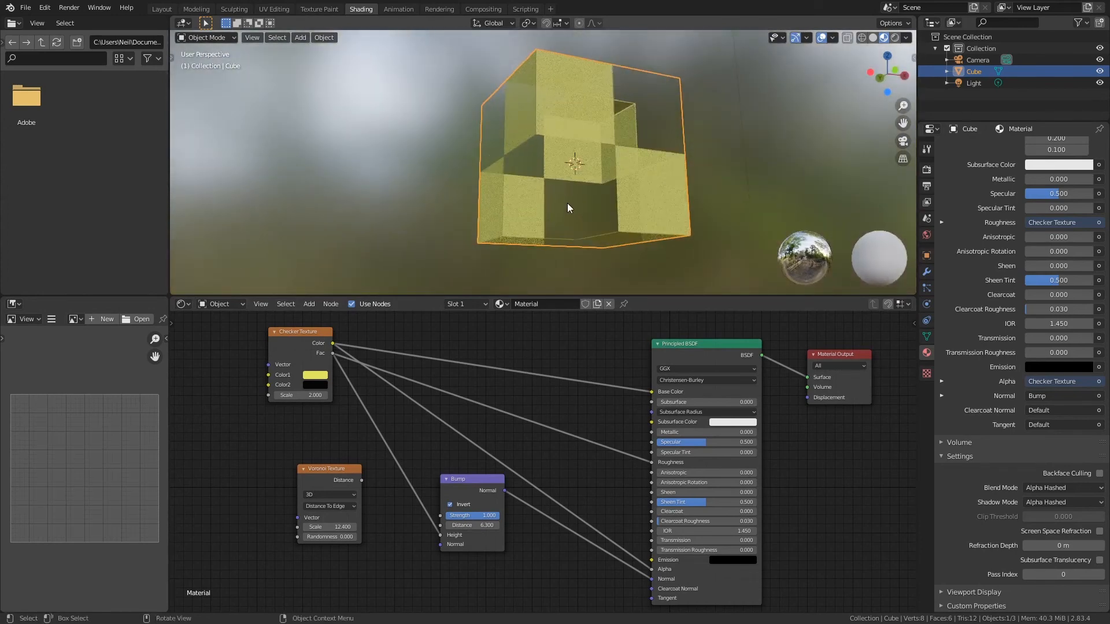
middle_click_drag(571, 157, 556, 230)
mouse_move(334, 353)
left_mouse_down()
mouse_move(652, 580)
mouse_move(652, 570)
left_mouse_up()
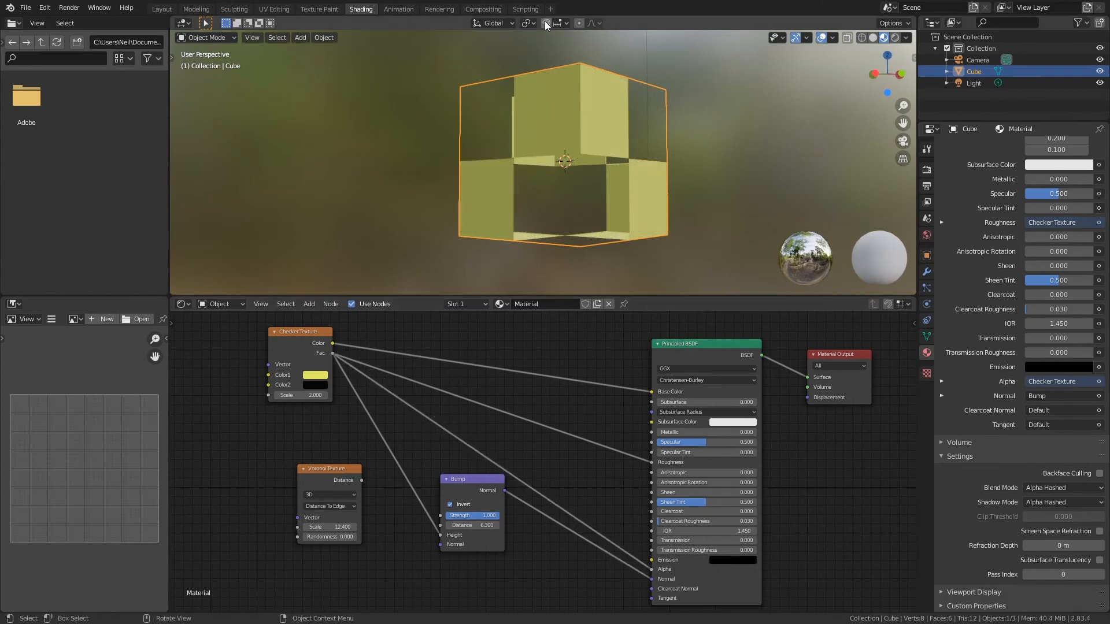
- Rearrange the Checker Texture, Bump and Voronoi Texture nodes, and connect the Voronoi Texture's Distance output to the Principled BSDF's Alpha
left_click_drag(311, 349, 277, 351)
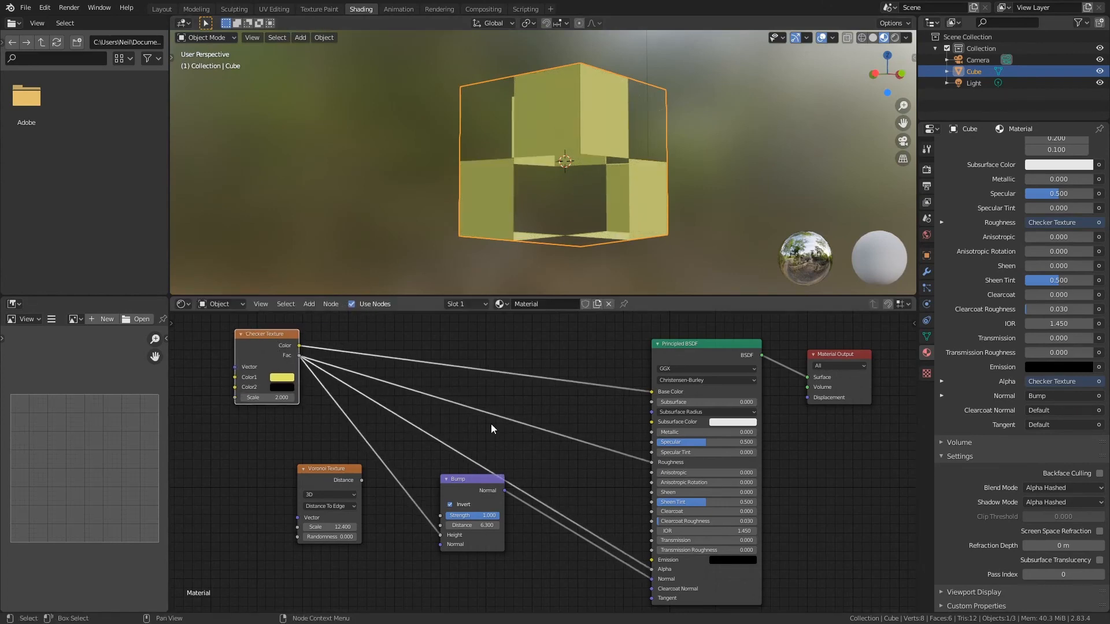
left_click_drag(478, 488, 456, 525)
left_click_drag(343, 490, 278, 512)
middle_click_drag(552, 247, 537, 222)
left_click_drag(296, 502, 652, 569)
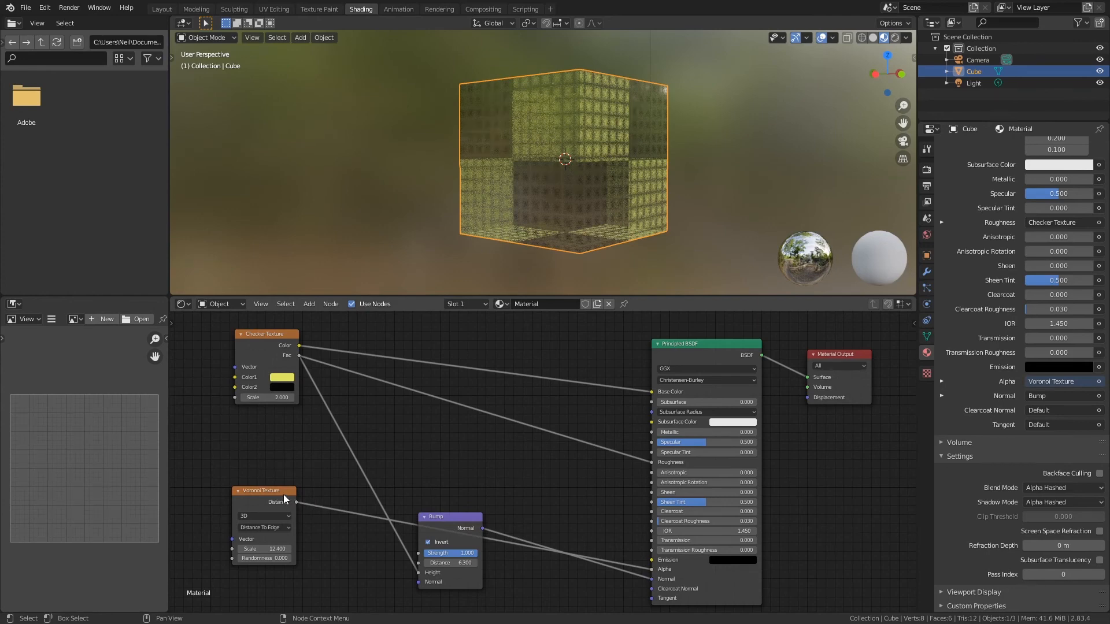
left_click_drag(413, 519, 345, 413)
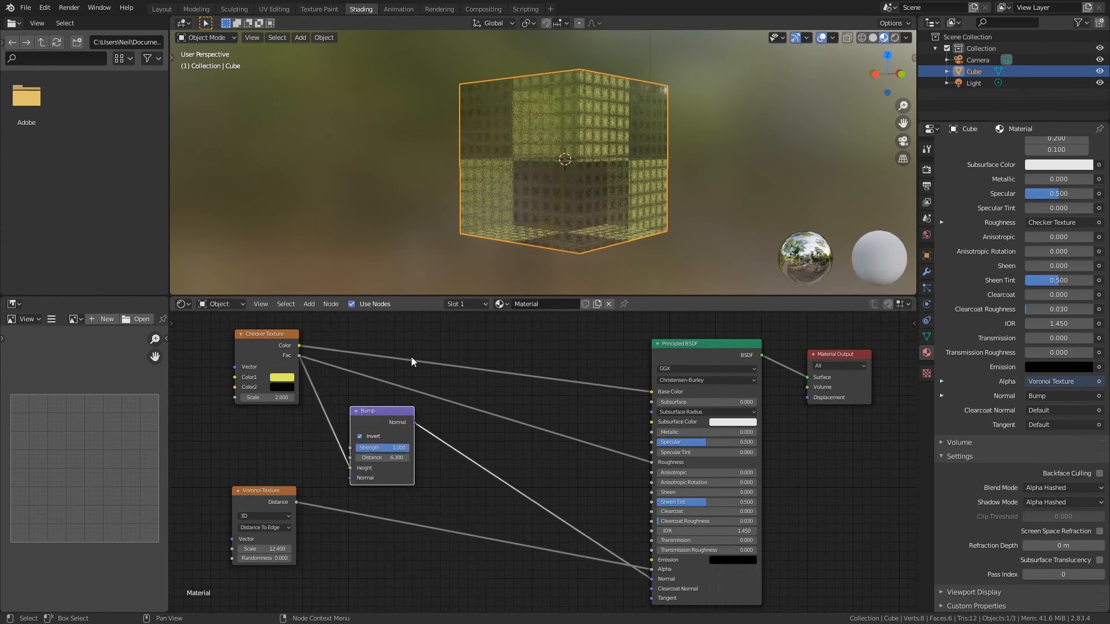
- Examine the Voronoi-driven transparency on the cube's faces up close and from different angles, and save the file
middle_click_drag(550, 166, 578, 171)
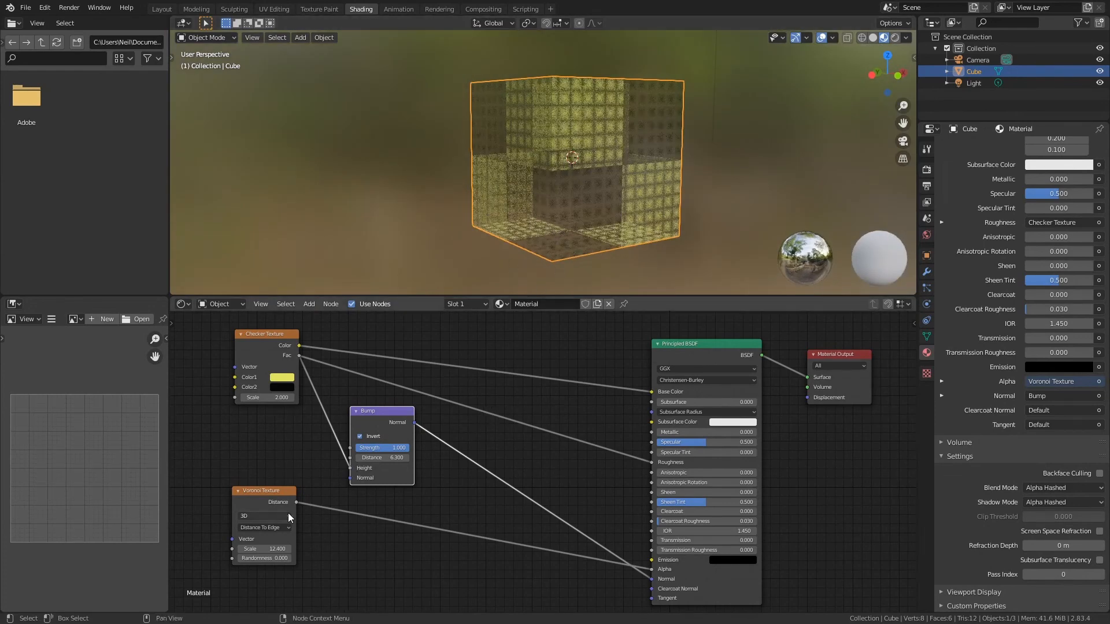
middle_click_drag(614, 230, 617, 186, "ctrl")
scroll(616, 186, "up", 8)
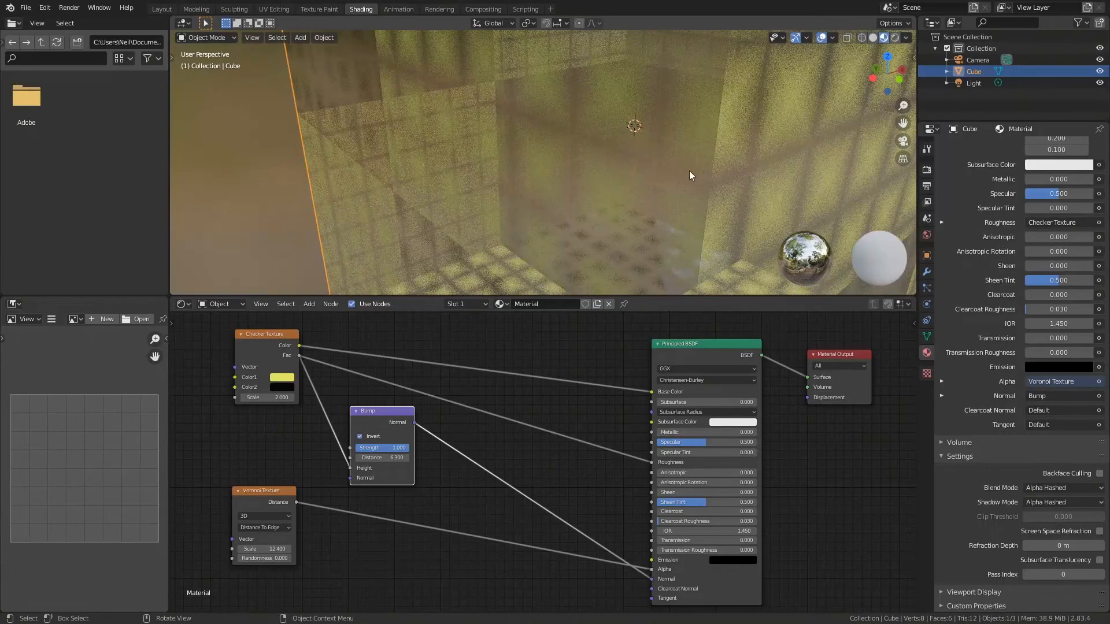
middle_click_drag(689, 171, 570, 250, "ctrl")
middle_click_drag(642, 227, 690, 175, "ctrl")
middle_click_drag(567, 153, 613, 171, "ctrl")
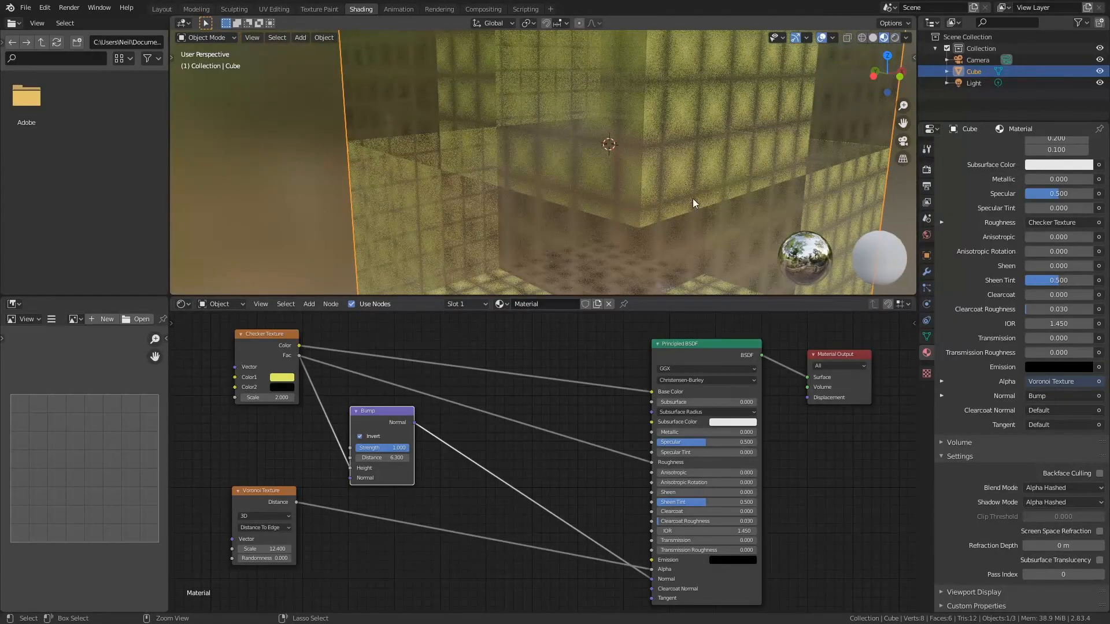
middle_click_drag(683, 189, 661, 183, "ctrl")
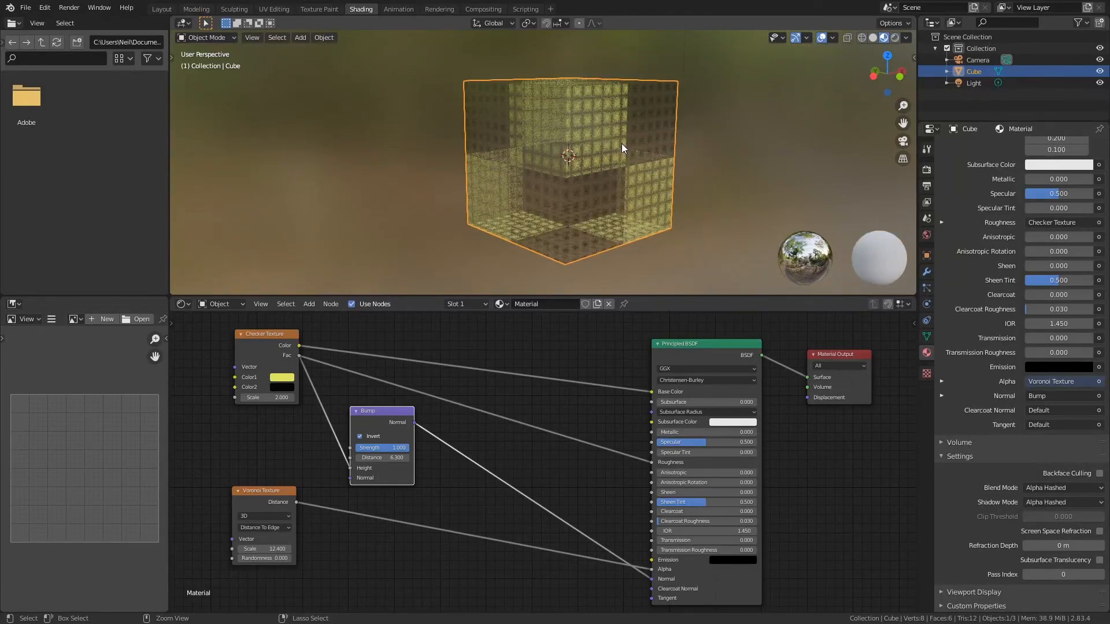
key("ctrl+s")
mouse_move(386, 407)
left_mouse_down()
mouse_move(370, 417)
mouse_move(377, 400)
left_mouse_up()
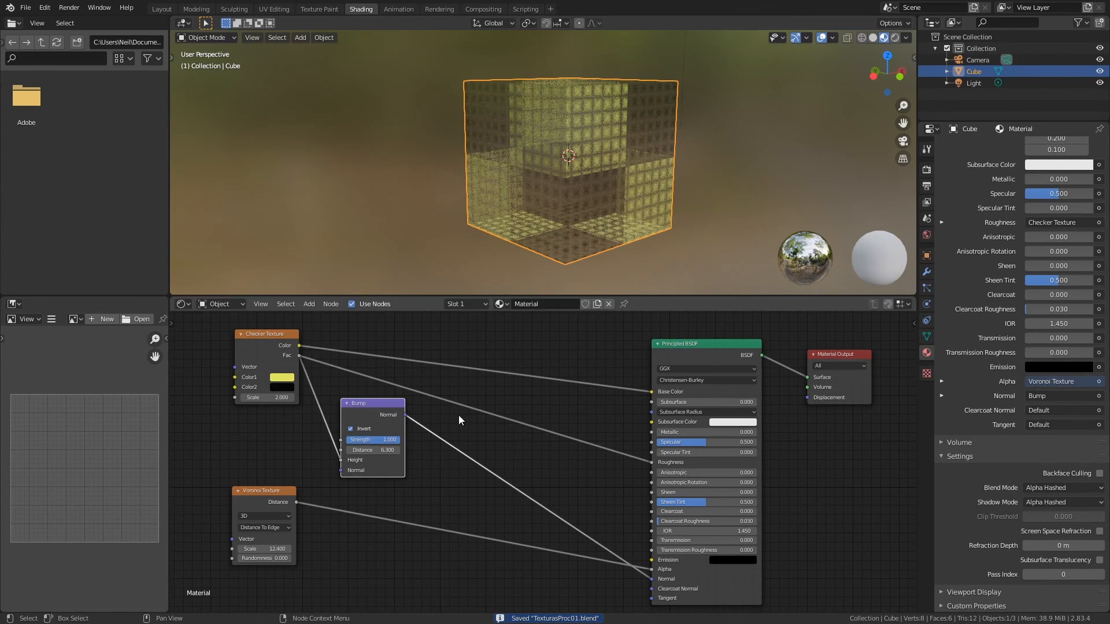
key("shift+a")
mouse_move(501, 424)
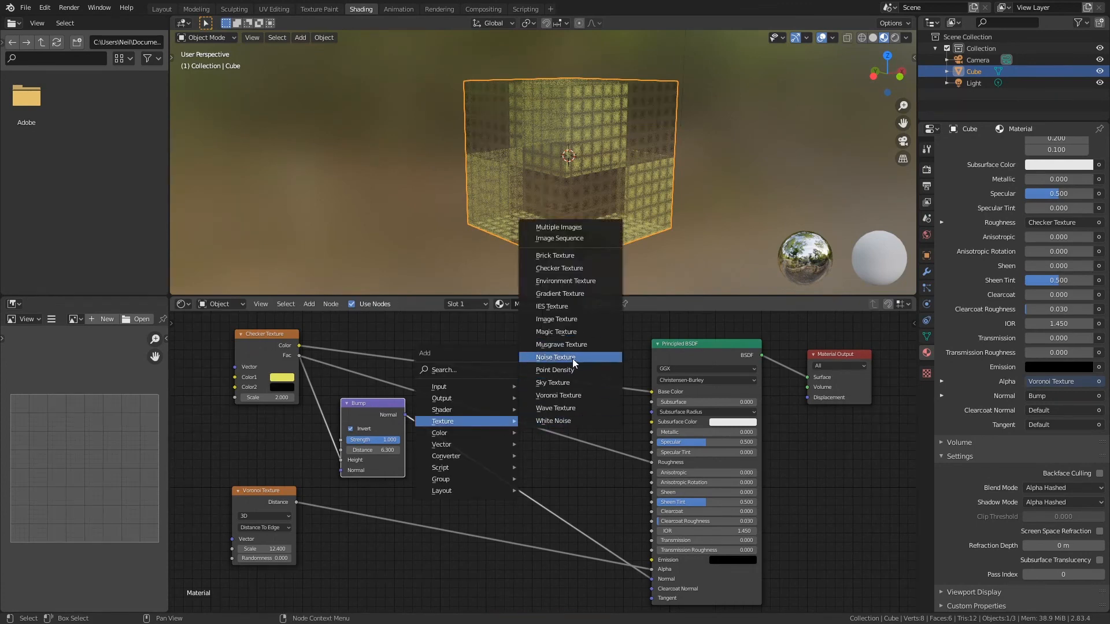
- Connect the Checker Texture's Color output to the Principled BSDF's Base Color, check the cube, and save the file
left_click_drag(328, 345, 705, 383)
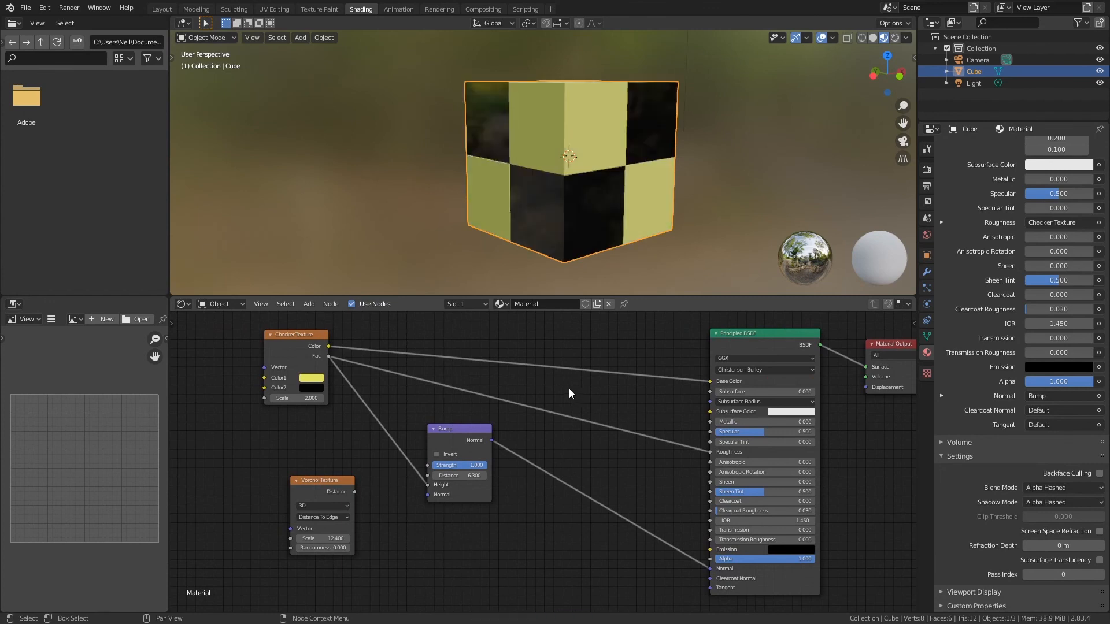
middle_click_drag(580, 200, 571, 167)
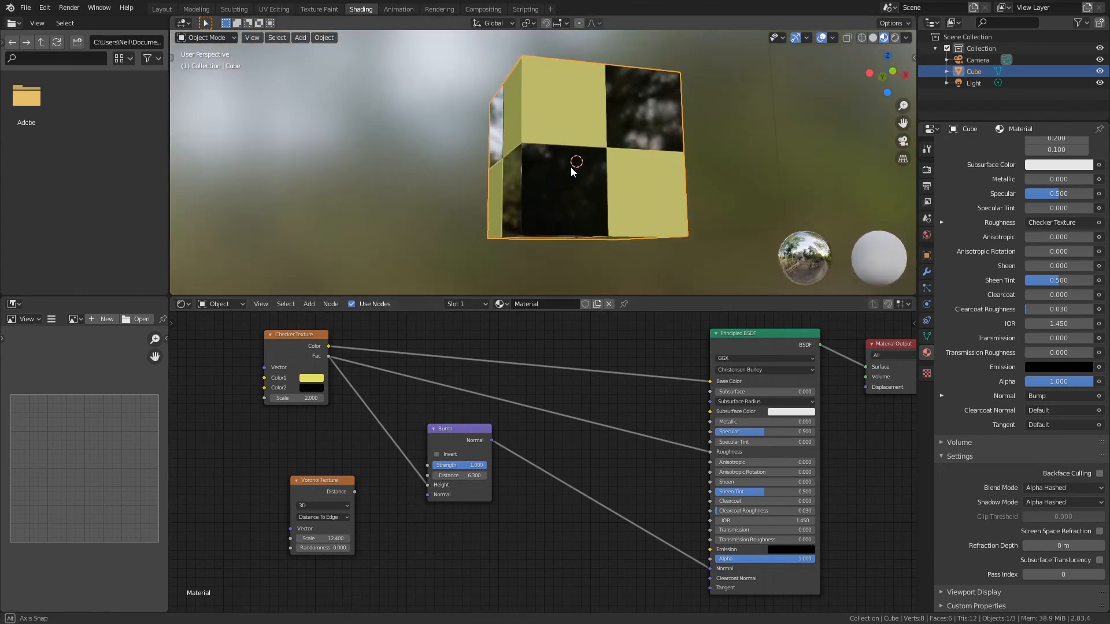
key("ctrl+s")
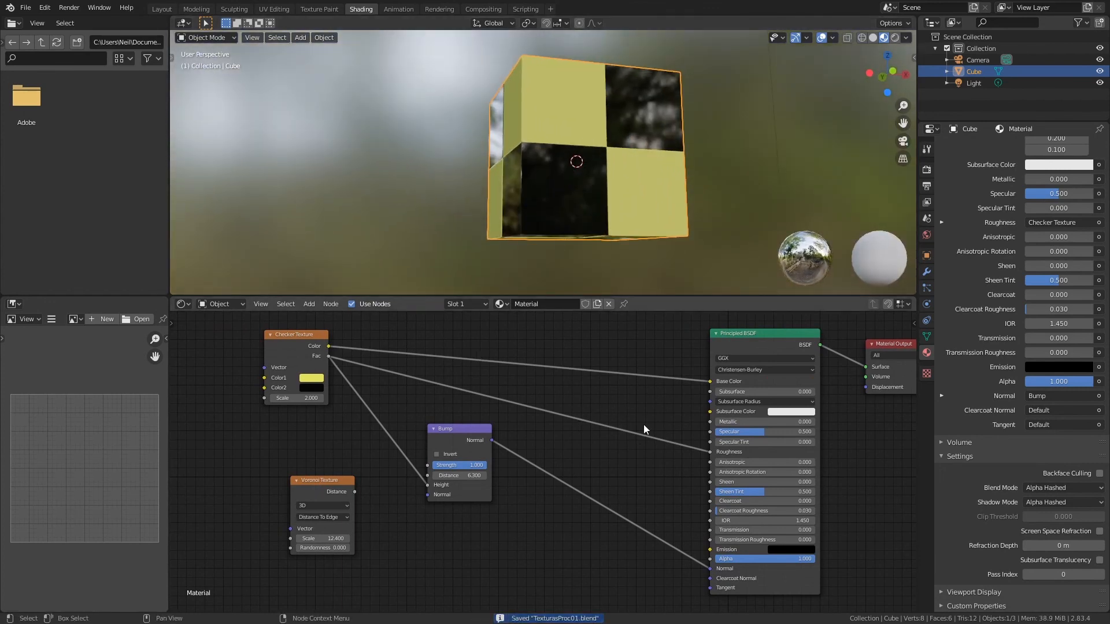